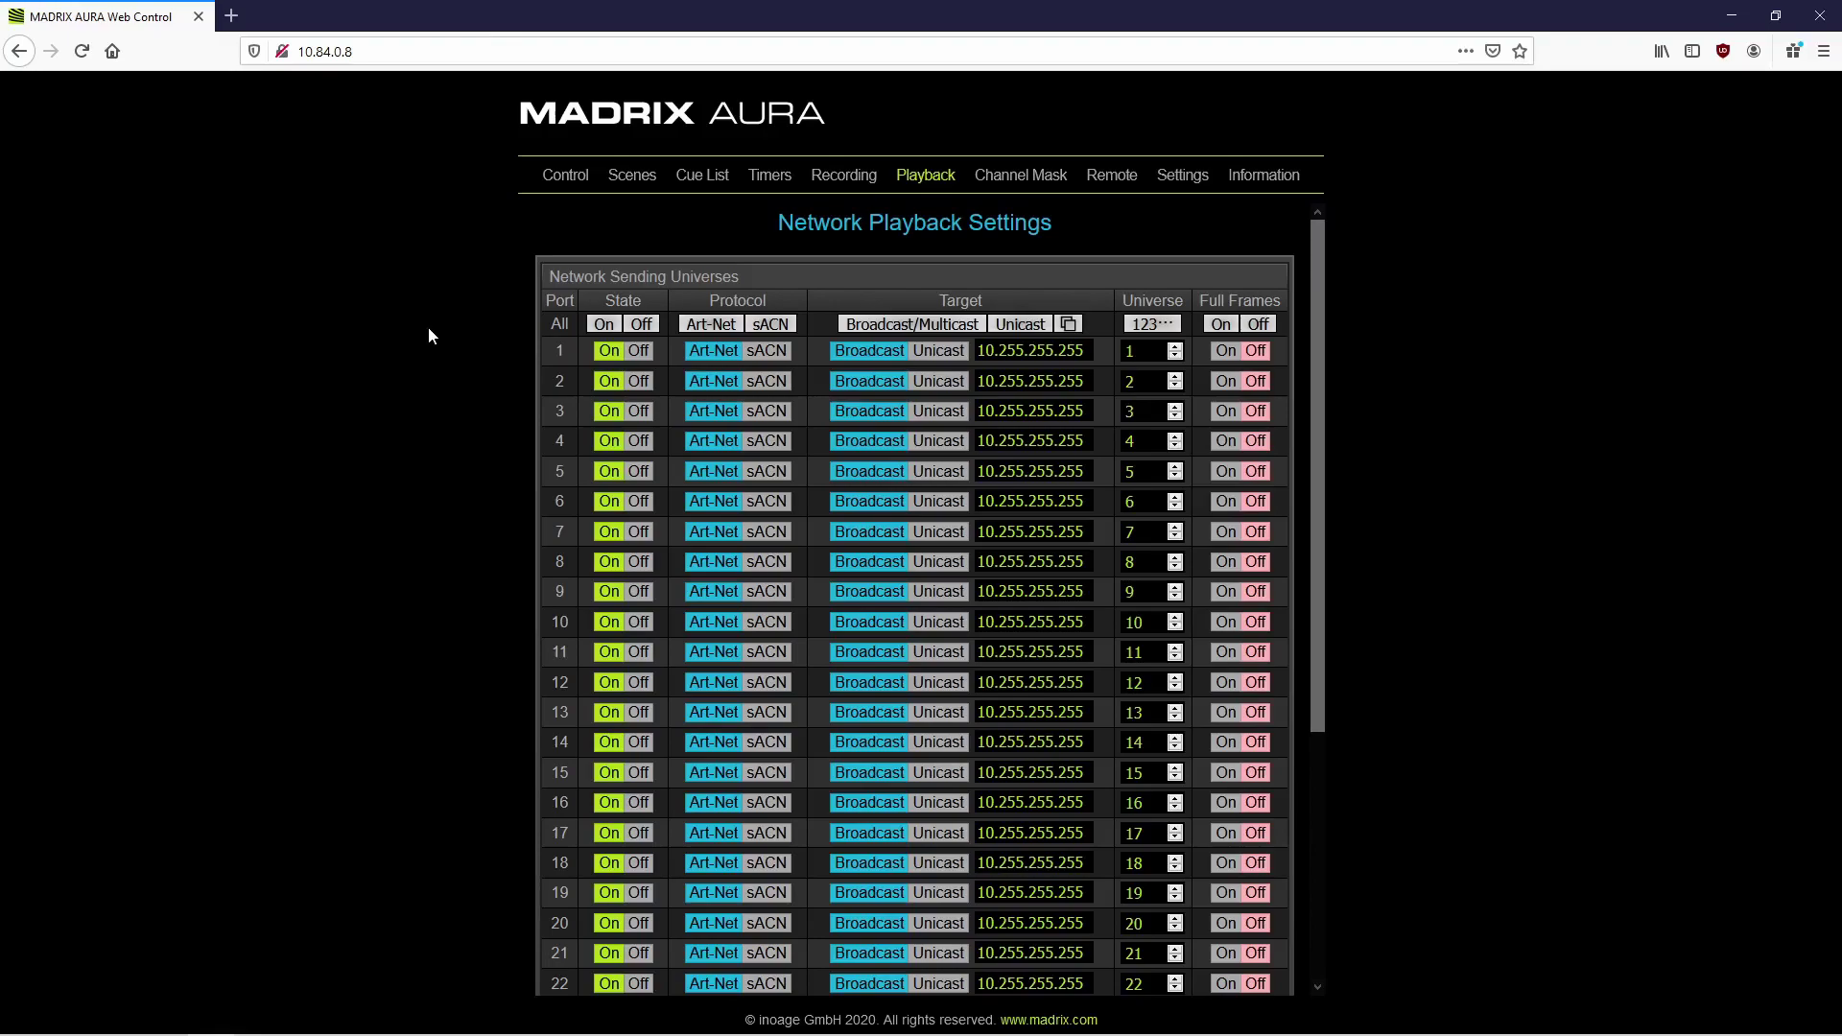
Set every port's target from Broadcast to Unicast using the Target header row
{"action": "left_click", "coordinate": [1012, 326]}
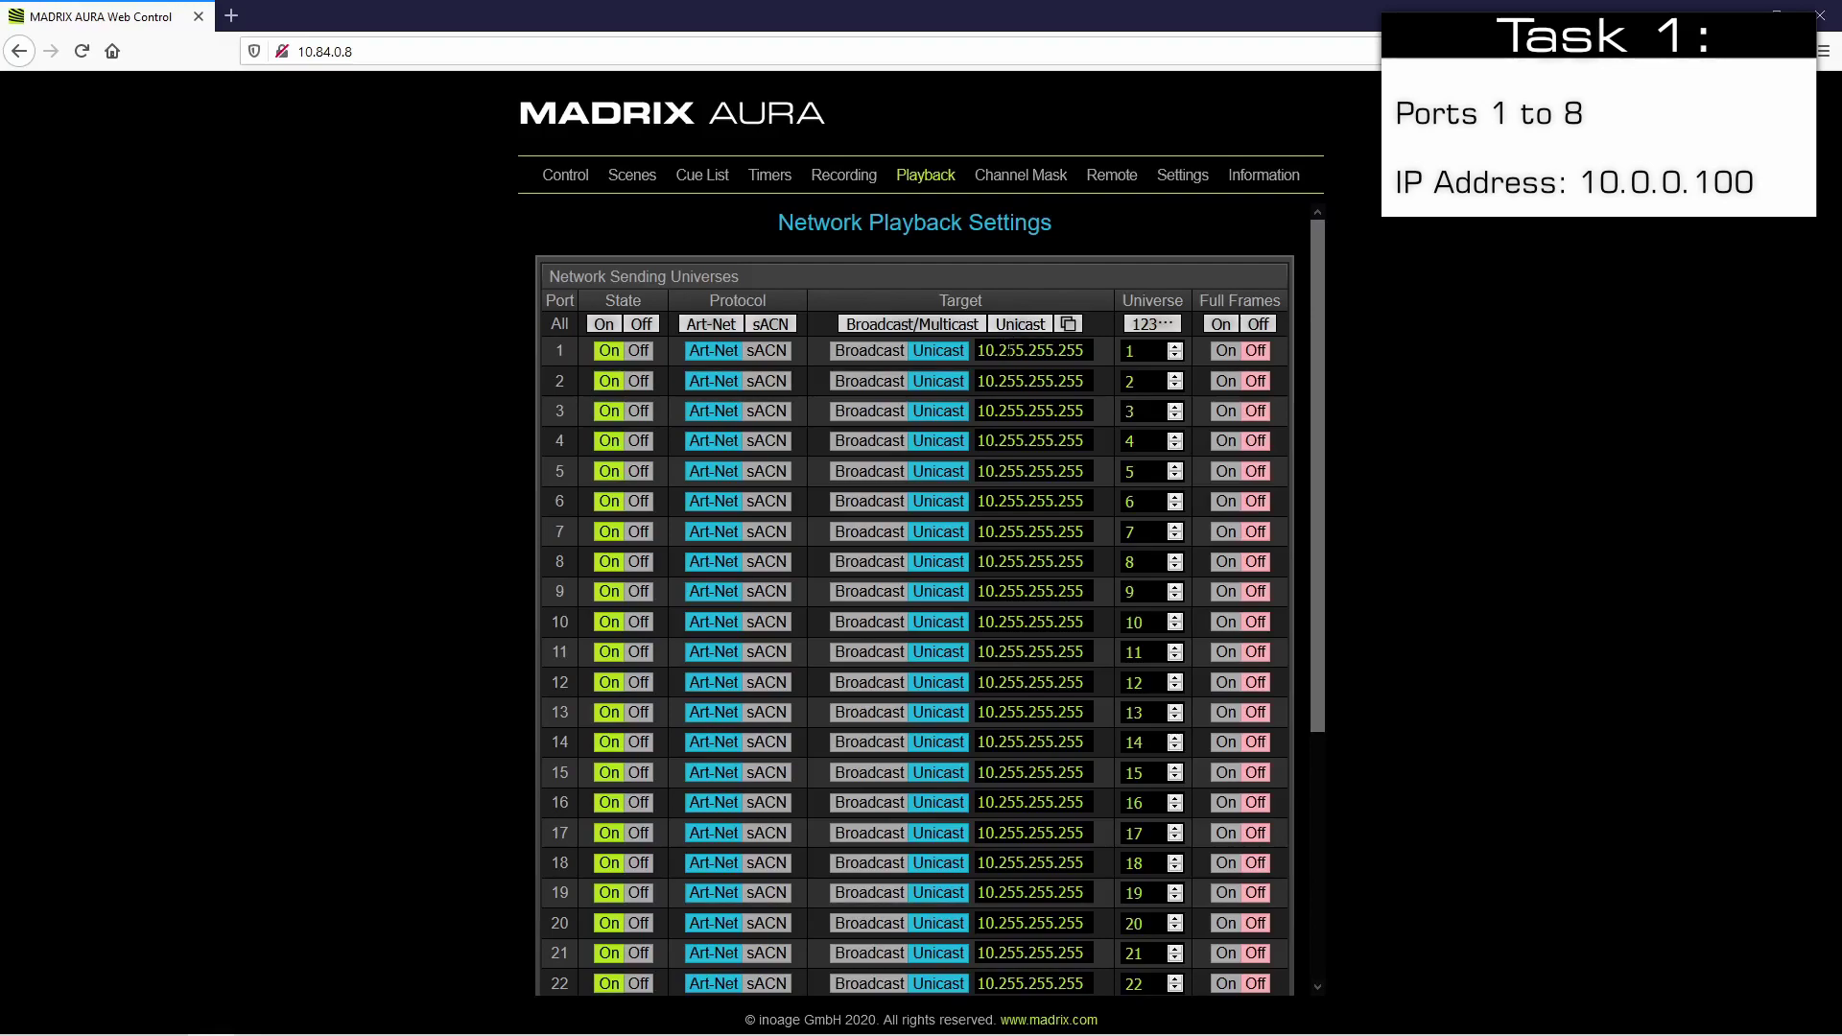
Change port 1's target address to 10.0.0.100
{"action": "double_click", "coordinate": [1005, 348]}
{"action": "type", "text": "0."}
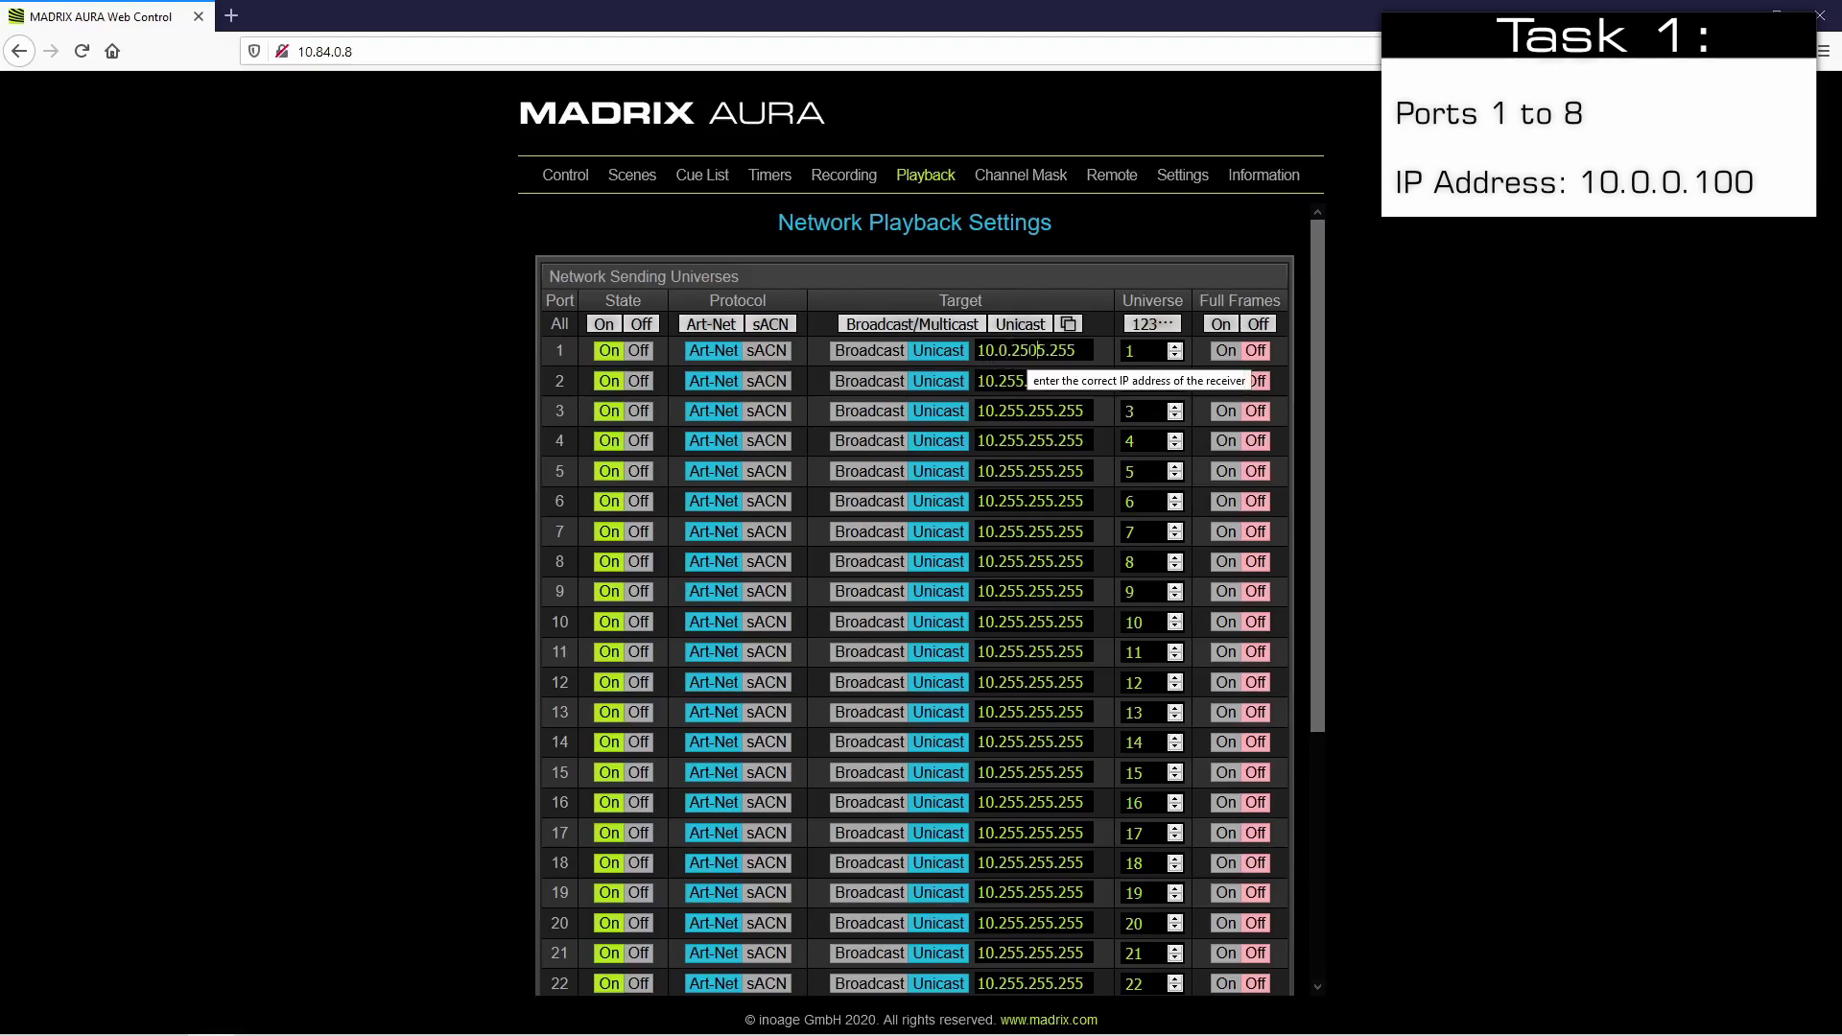
{"action": "double_click", "coordinate": [1030, 350]}
{"action": "type", "text": "0."}
{"action": "double_click", "coordinate": [1044, 350]}
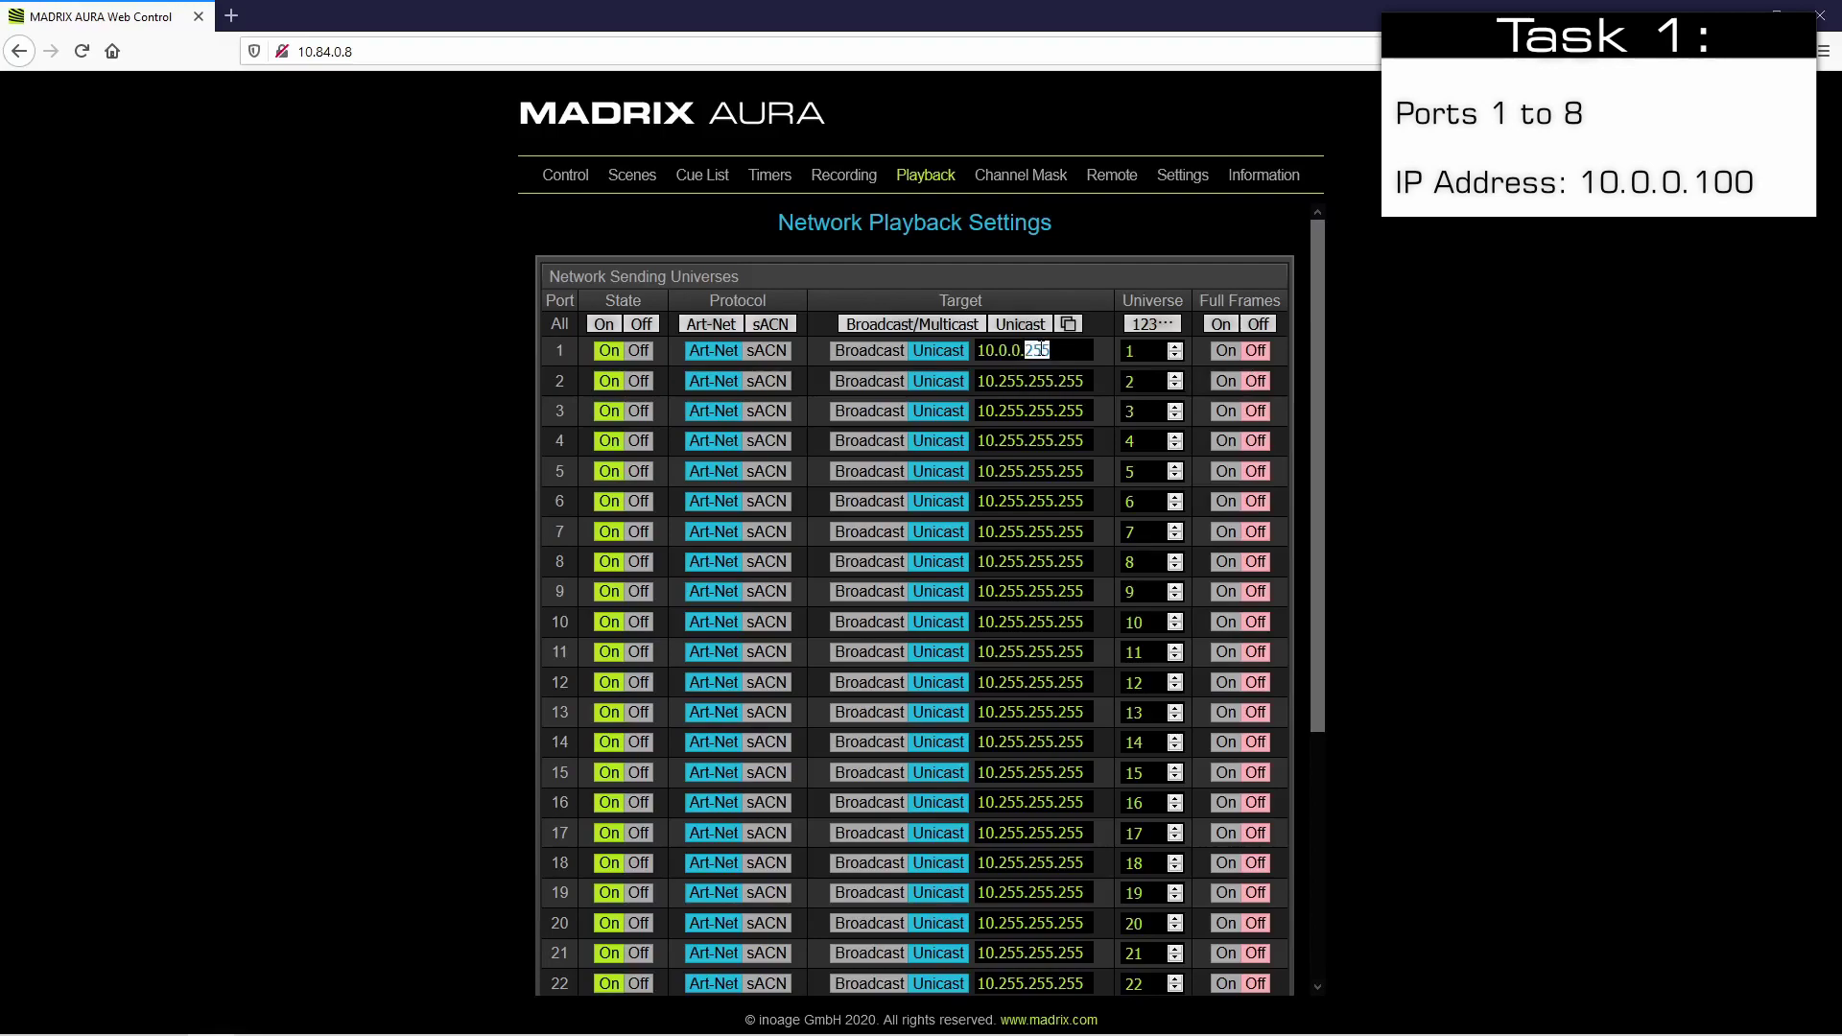
{"action": "type", "text": "100"}
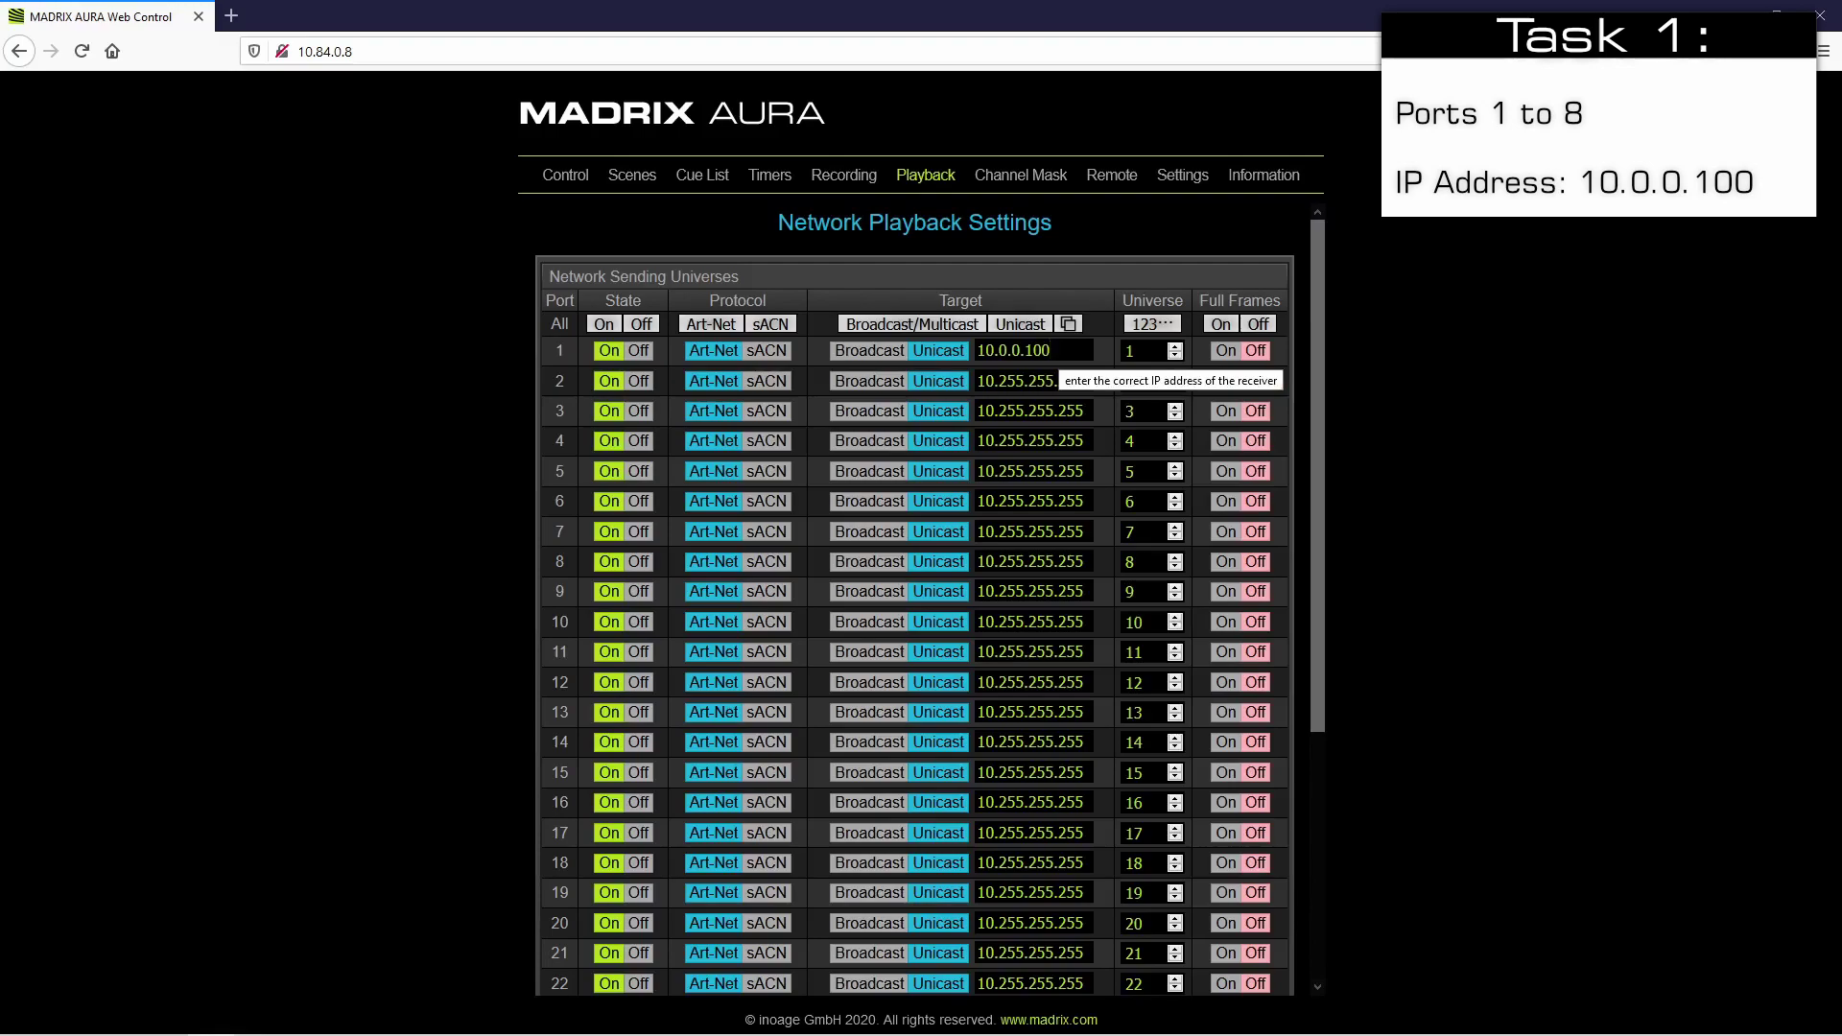
Copy 10.0.0.100 into the target addresses of ports 2, 3 and 4
{"action": "left_click_drag", "start_coordinate": [1050, 351], "coordinate": [971, 353]}
{"action": "key", "text": "ctrl+c"}
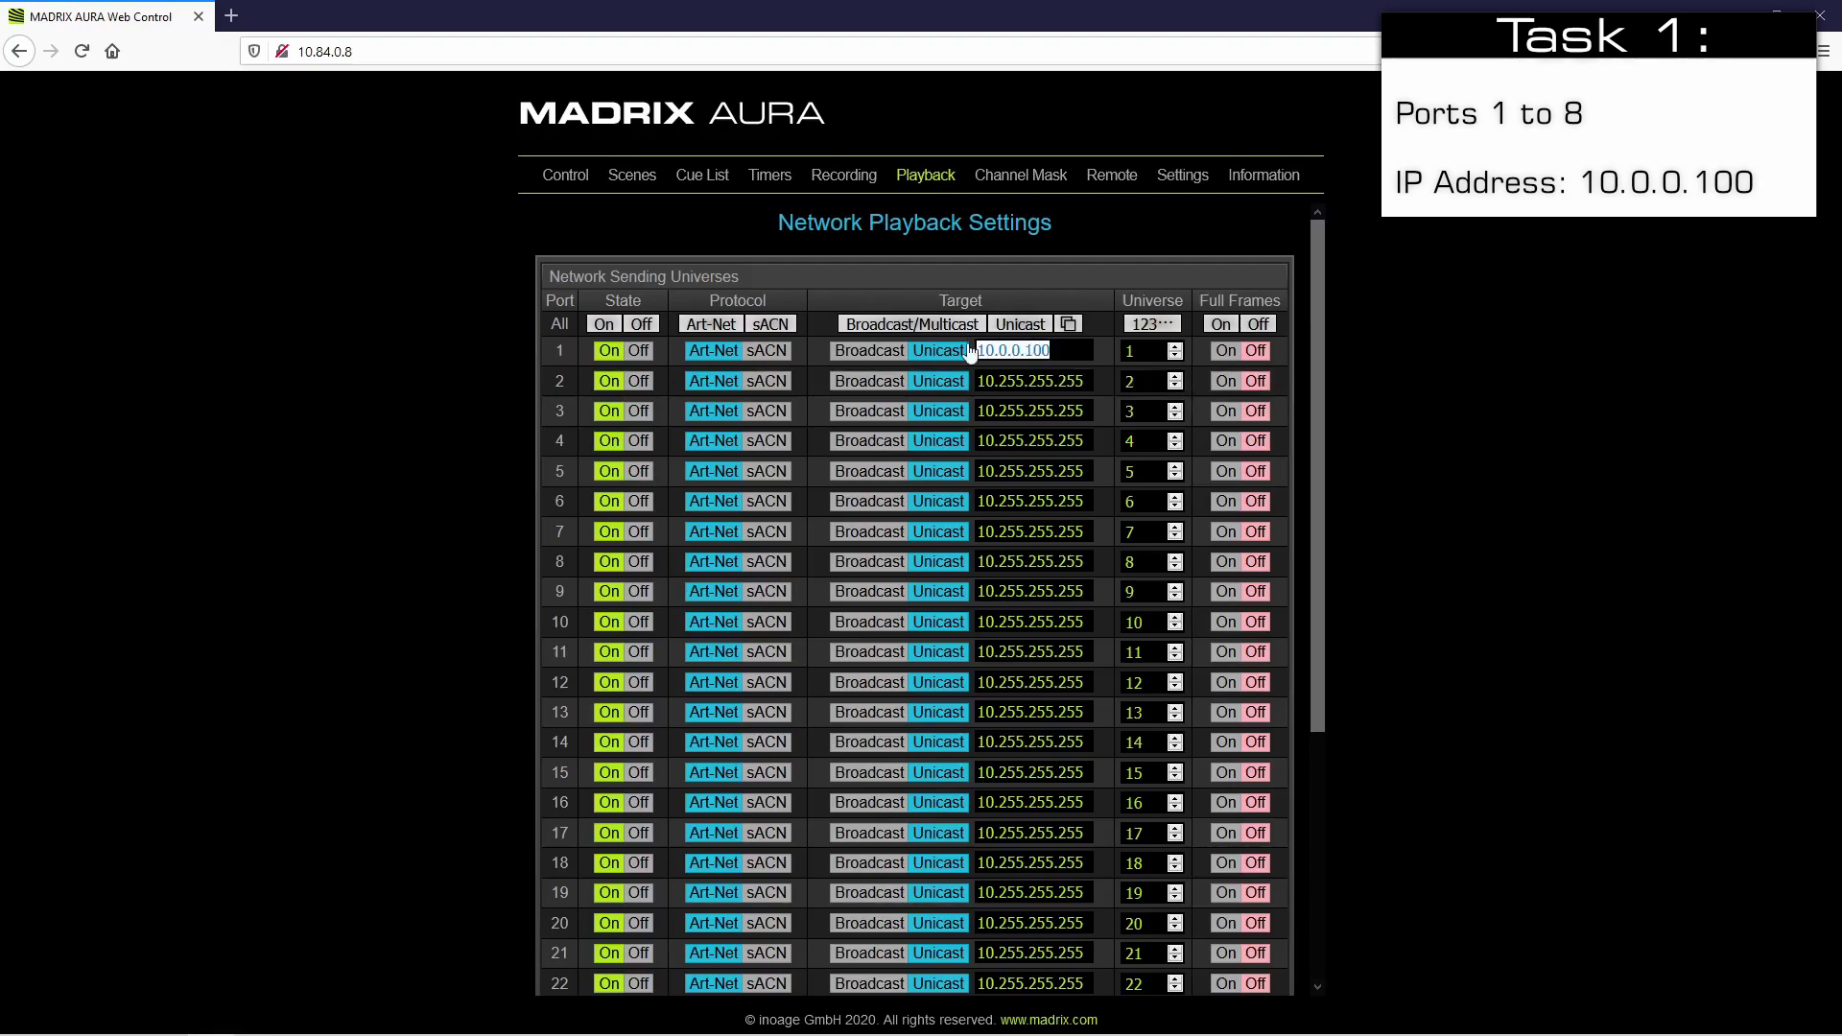
{"action": "left_click_drag", "start_coordinate": [1084, 382], "coordinate": [970, 381]}
{"action": "key", "text": "ctrl+v"}
{"action": "left_click_drag", "start_coordinate": [1085, 411], "coordinate": [933, 409]}
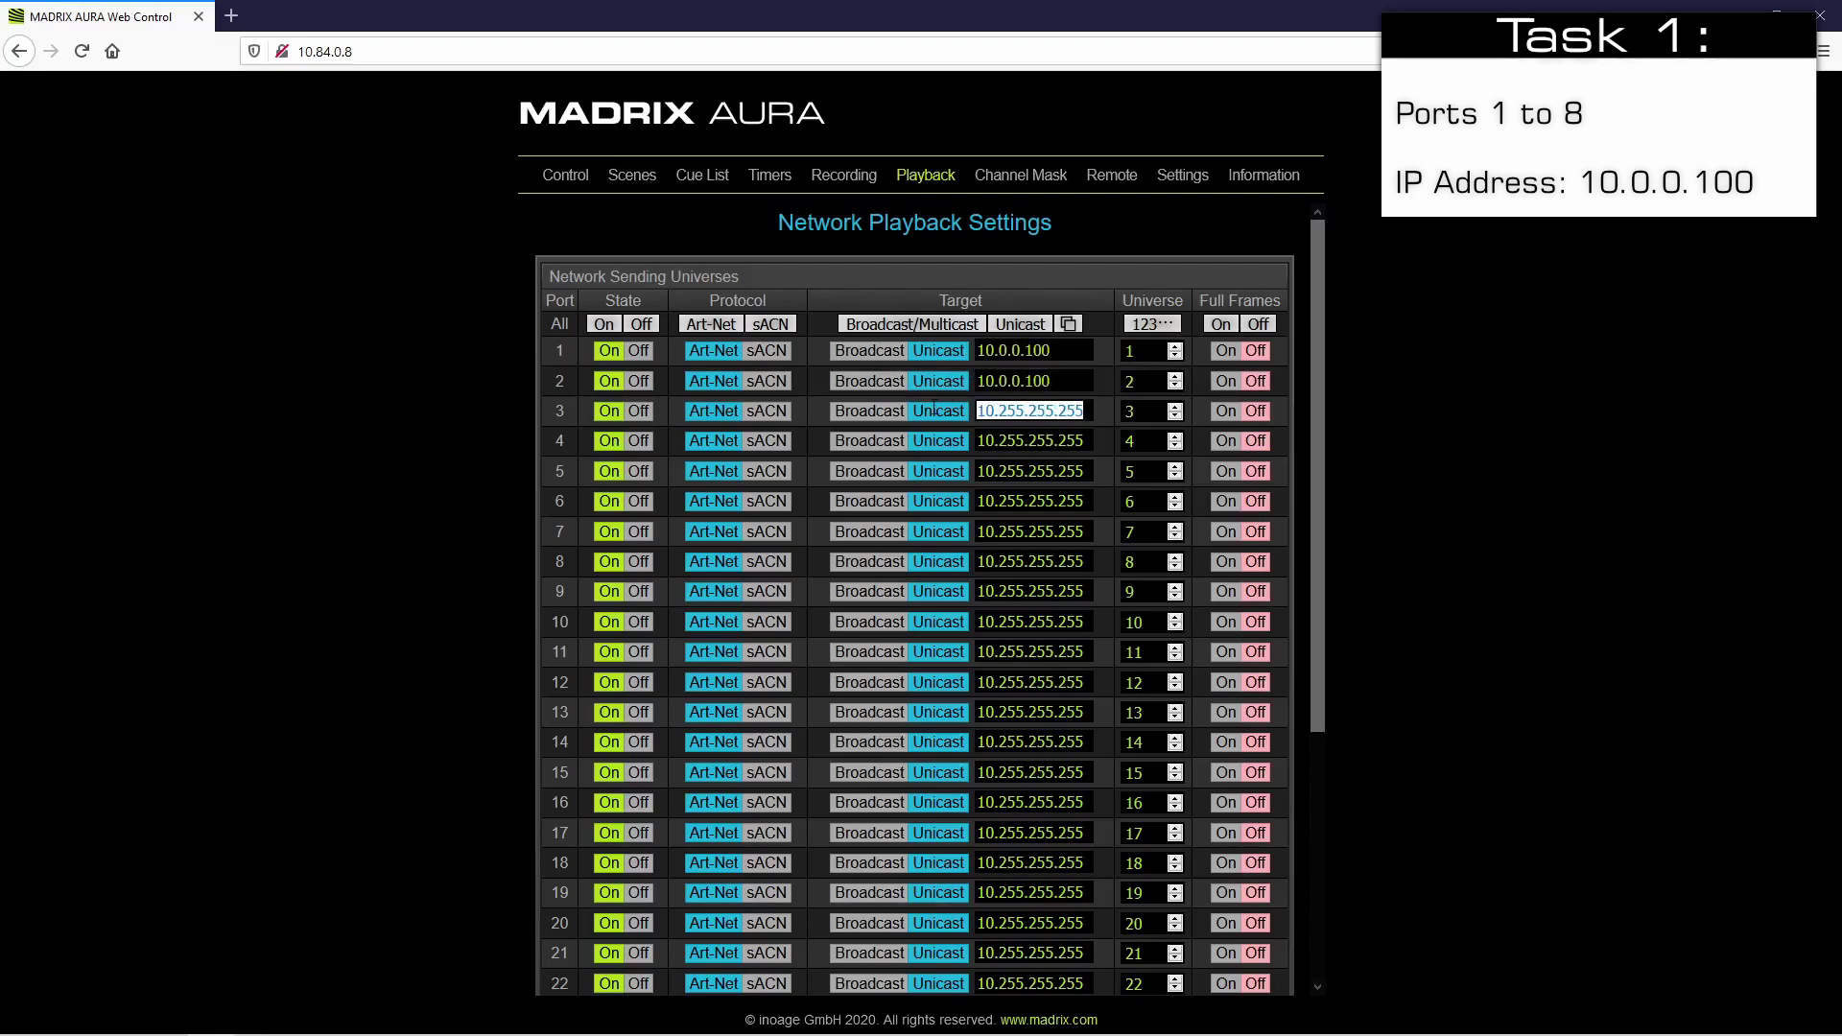
{"action": "key", "text": "ctrl+v"}
{"action": "left_click_drag", "start_coordinate": [1085, 441], "coordinate": [920, 446]}
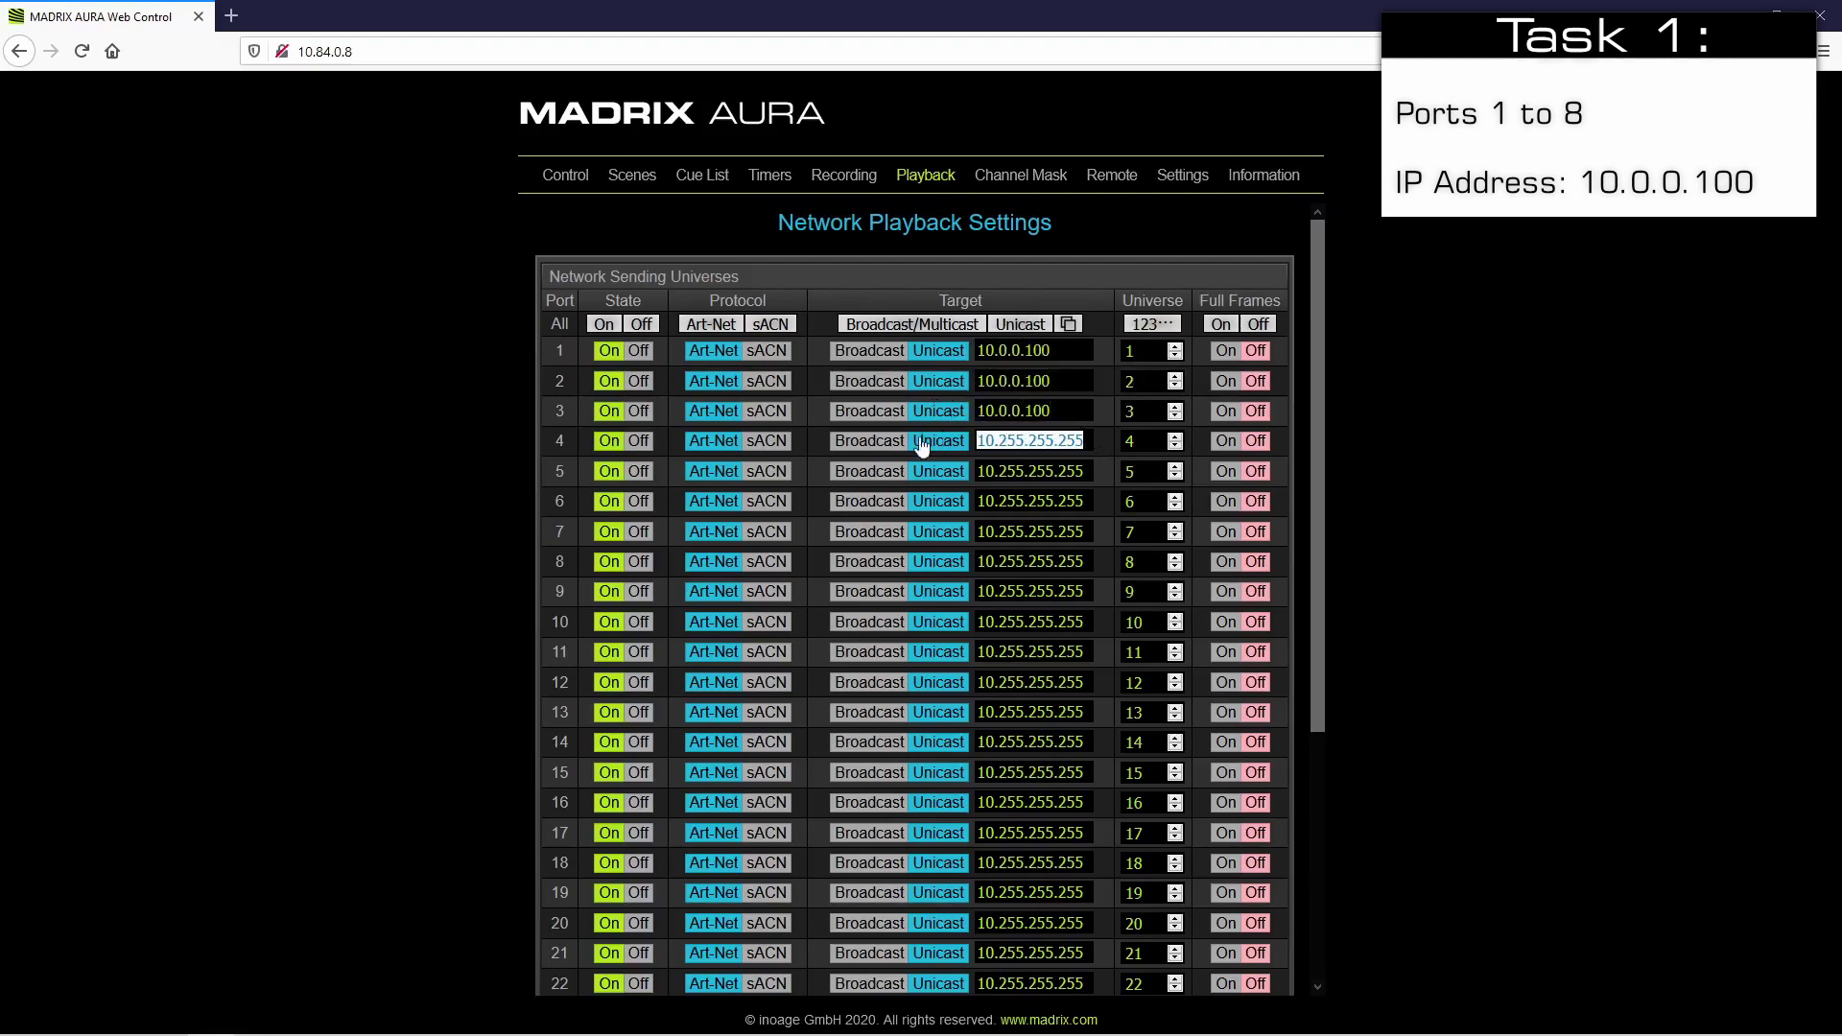
{"action": "key", "text": "ctrl+v"}
Paste 10.0.0.100 into the target addresses of ports 5 through 8
{"action": "left_click_drag", "start_coordinate": [1090, 471], "coordinate": [936, 471]}
{"action": "key", "text": "ctrl+v"}
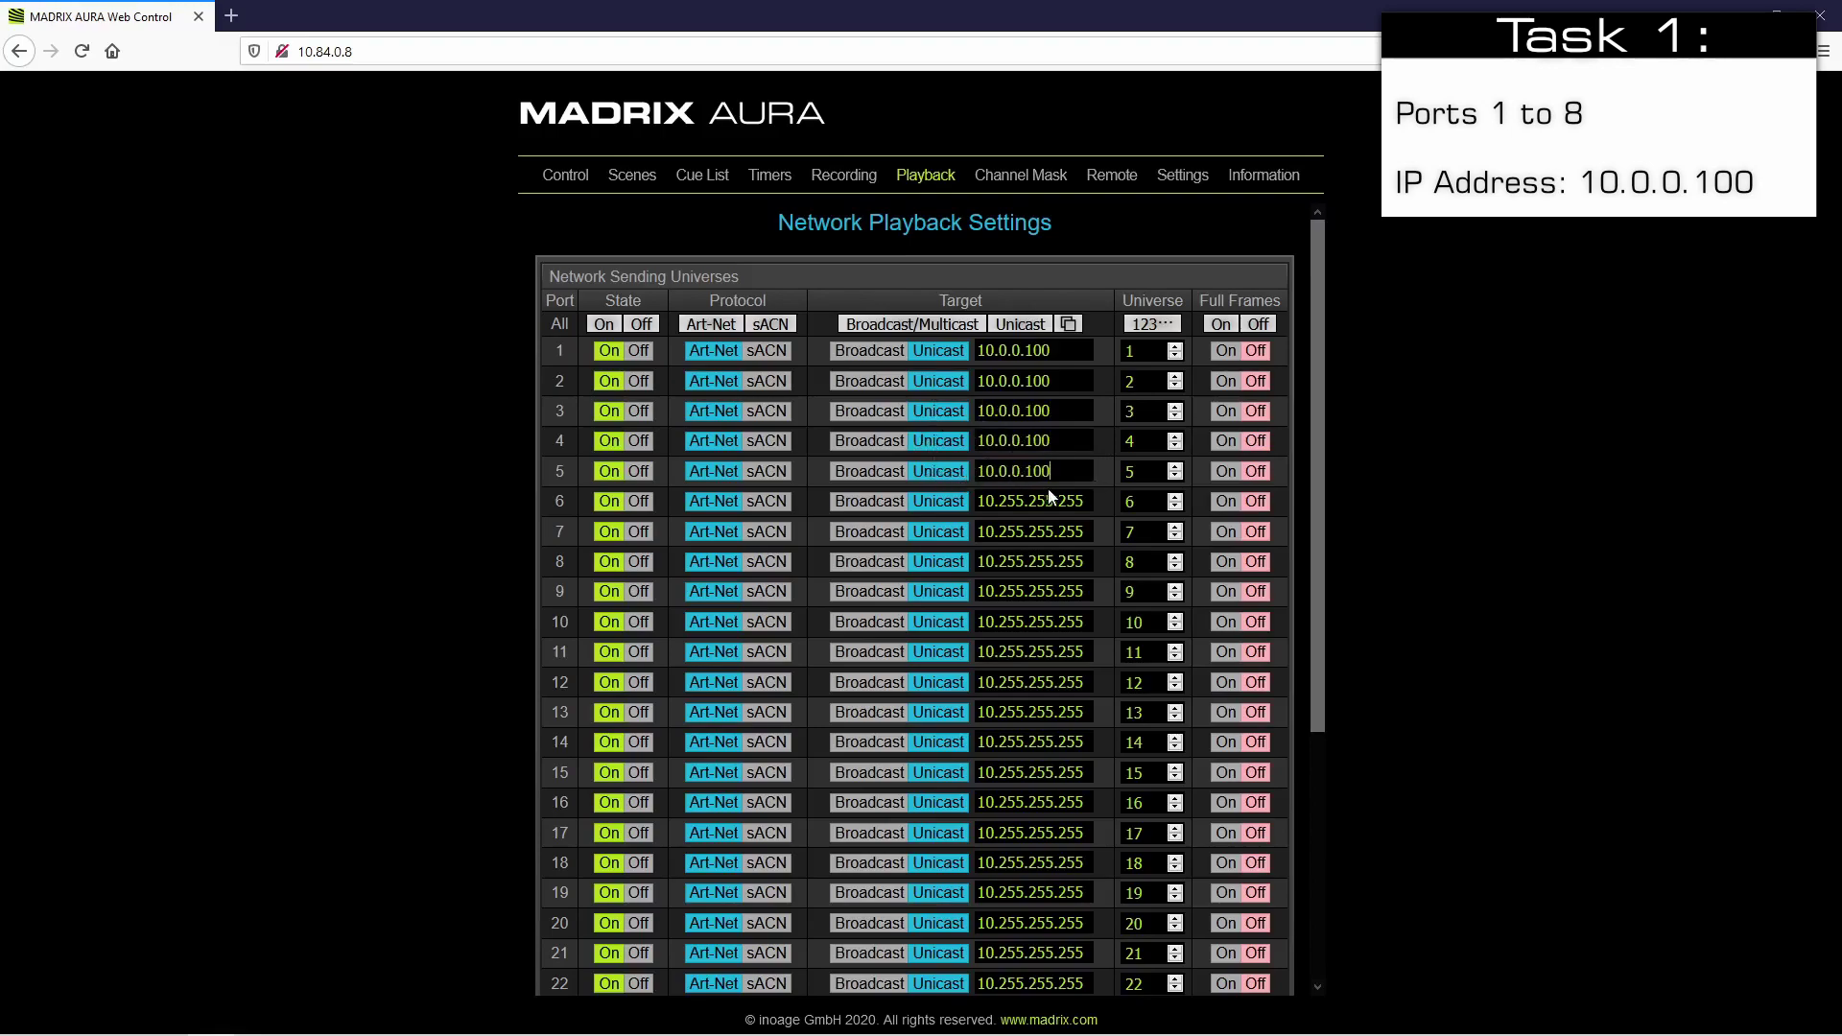
{"action": "left_click_drag", "start_coordinate": [1085, 500], "coordinate": [881, 496]}
{"action": "key", "text": "ctrl+v"}
{"action": "left_click_drag", "start_coordinate": [1084, 532], "coordinate": [935, 531]}
{"action": "key", "text": "ctrl+v"}
{"action": "left_click_drag", "start_coordinate": [1085, 561], "coordinate": [905, 557]}
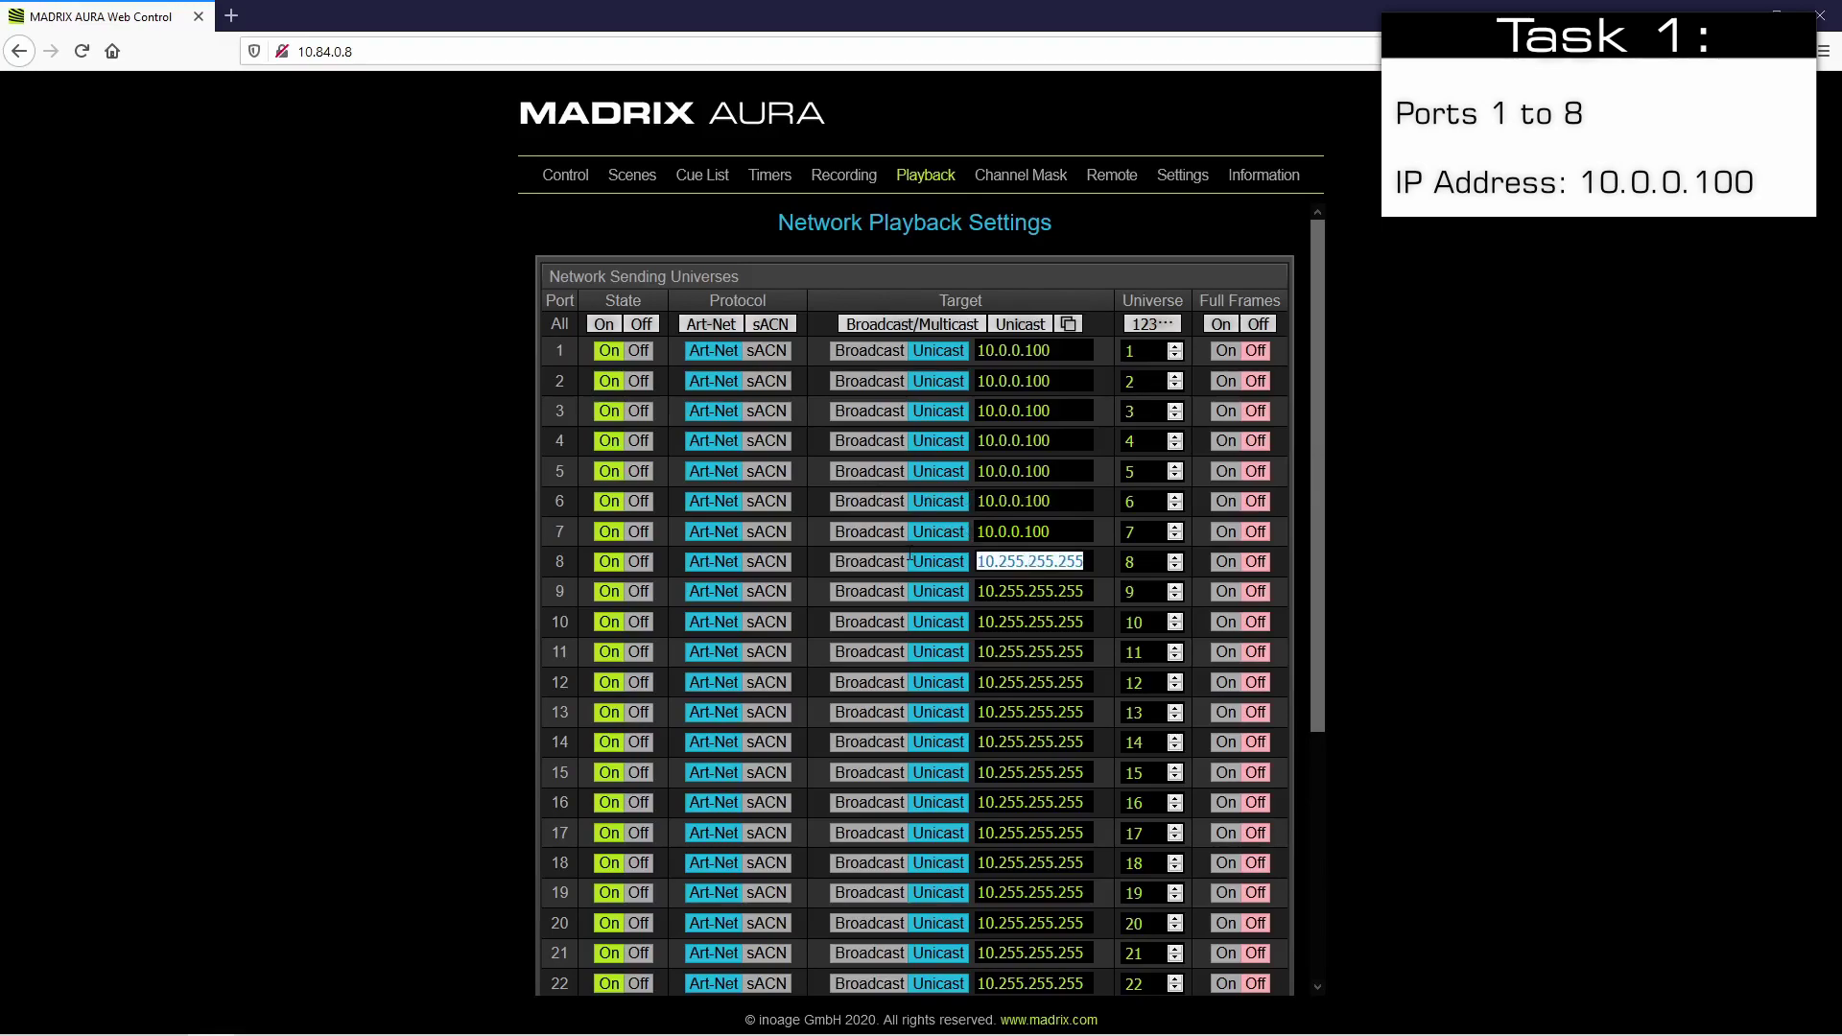
{"action": "key", "text": "ctrl+v"}
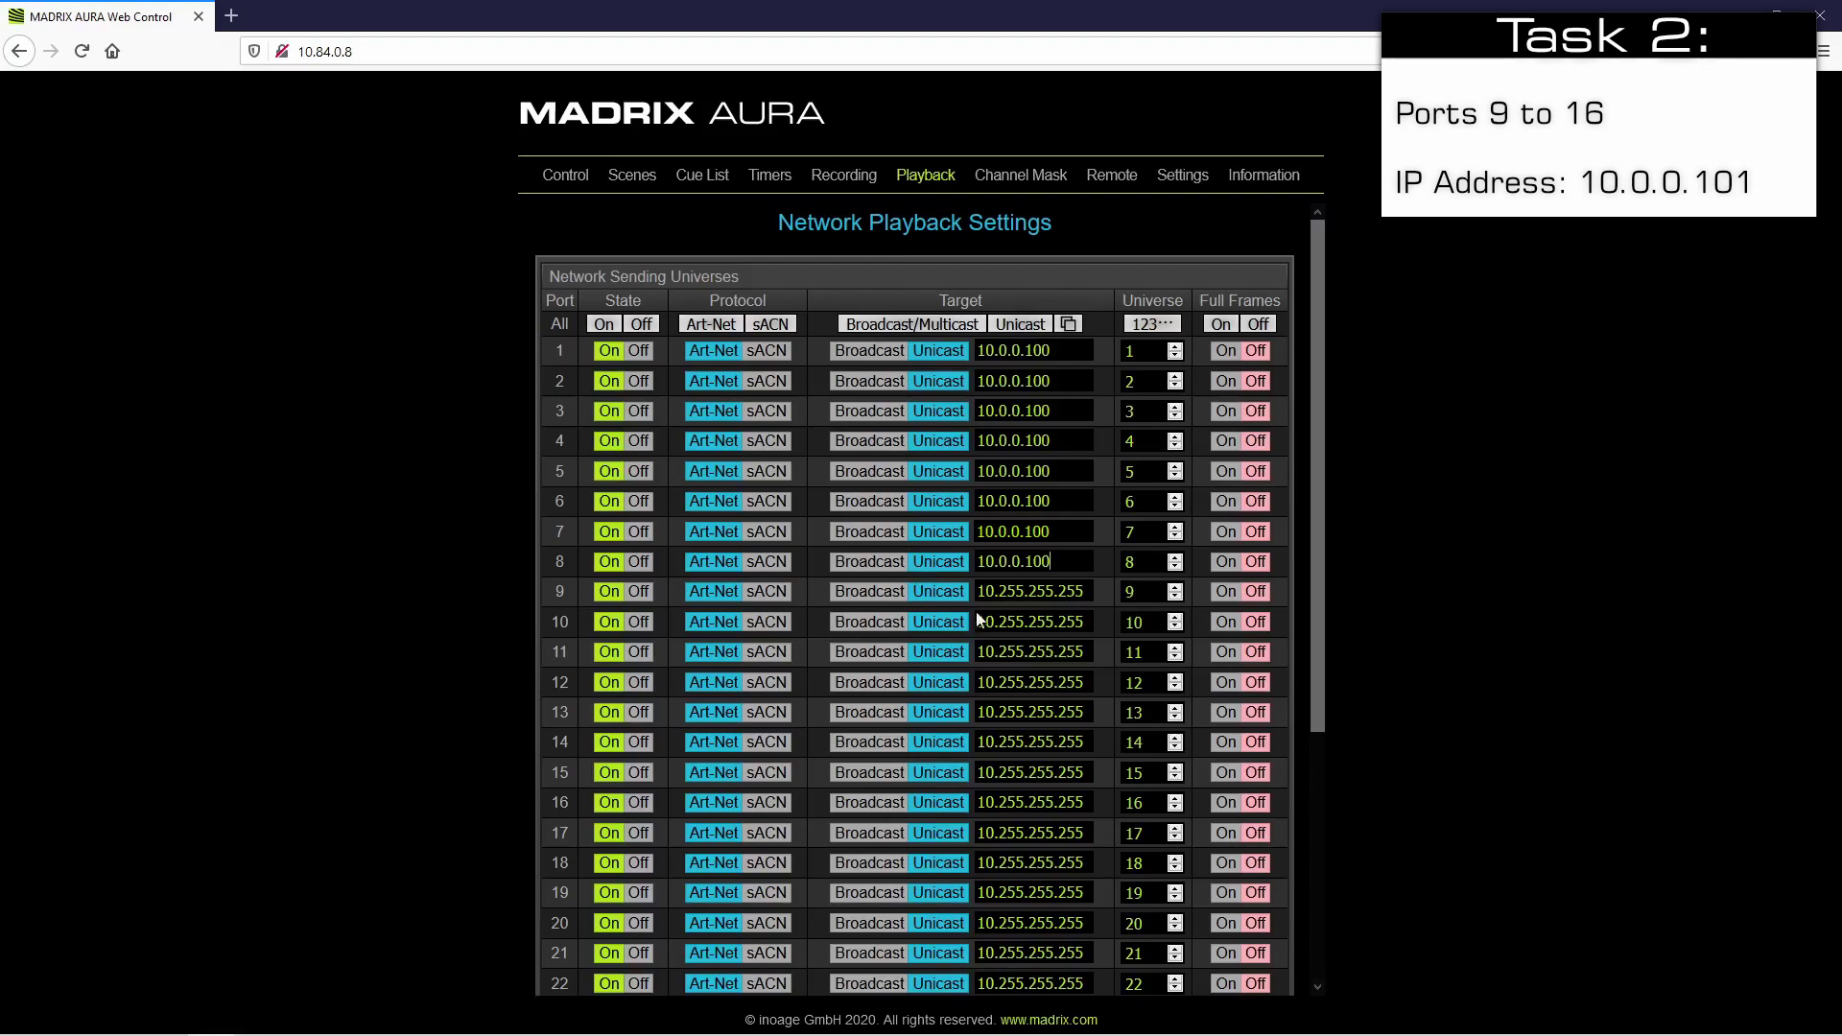
Change port 9's target address to 10.0.0.101
{"action": "double_click", "coordinate": [1013, 591]}
{"action": "type", "text": "0."}
{"action": "double_click", "coordinate": [1021, 591]}
{"action": "type", "text": "0.0"}
{"action": "double_click", "coordinate": [1036, 591]}
{"action": "type", "text": "101"}
Copy 10.0.0.101 into the target addresses of ports 10 through 14
{"action": "left_click_drag", "start_coordinate": [1055, 591], "coordinate": [977, 591]}
{"action": "key", "text": "ctrl+c"}
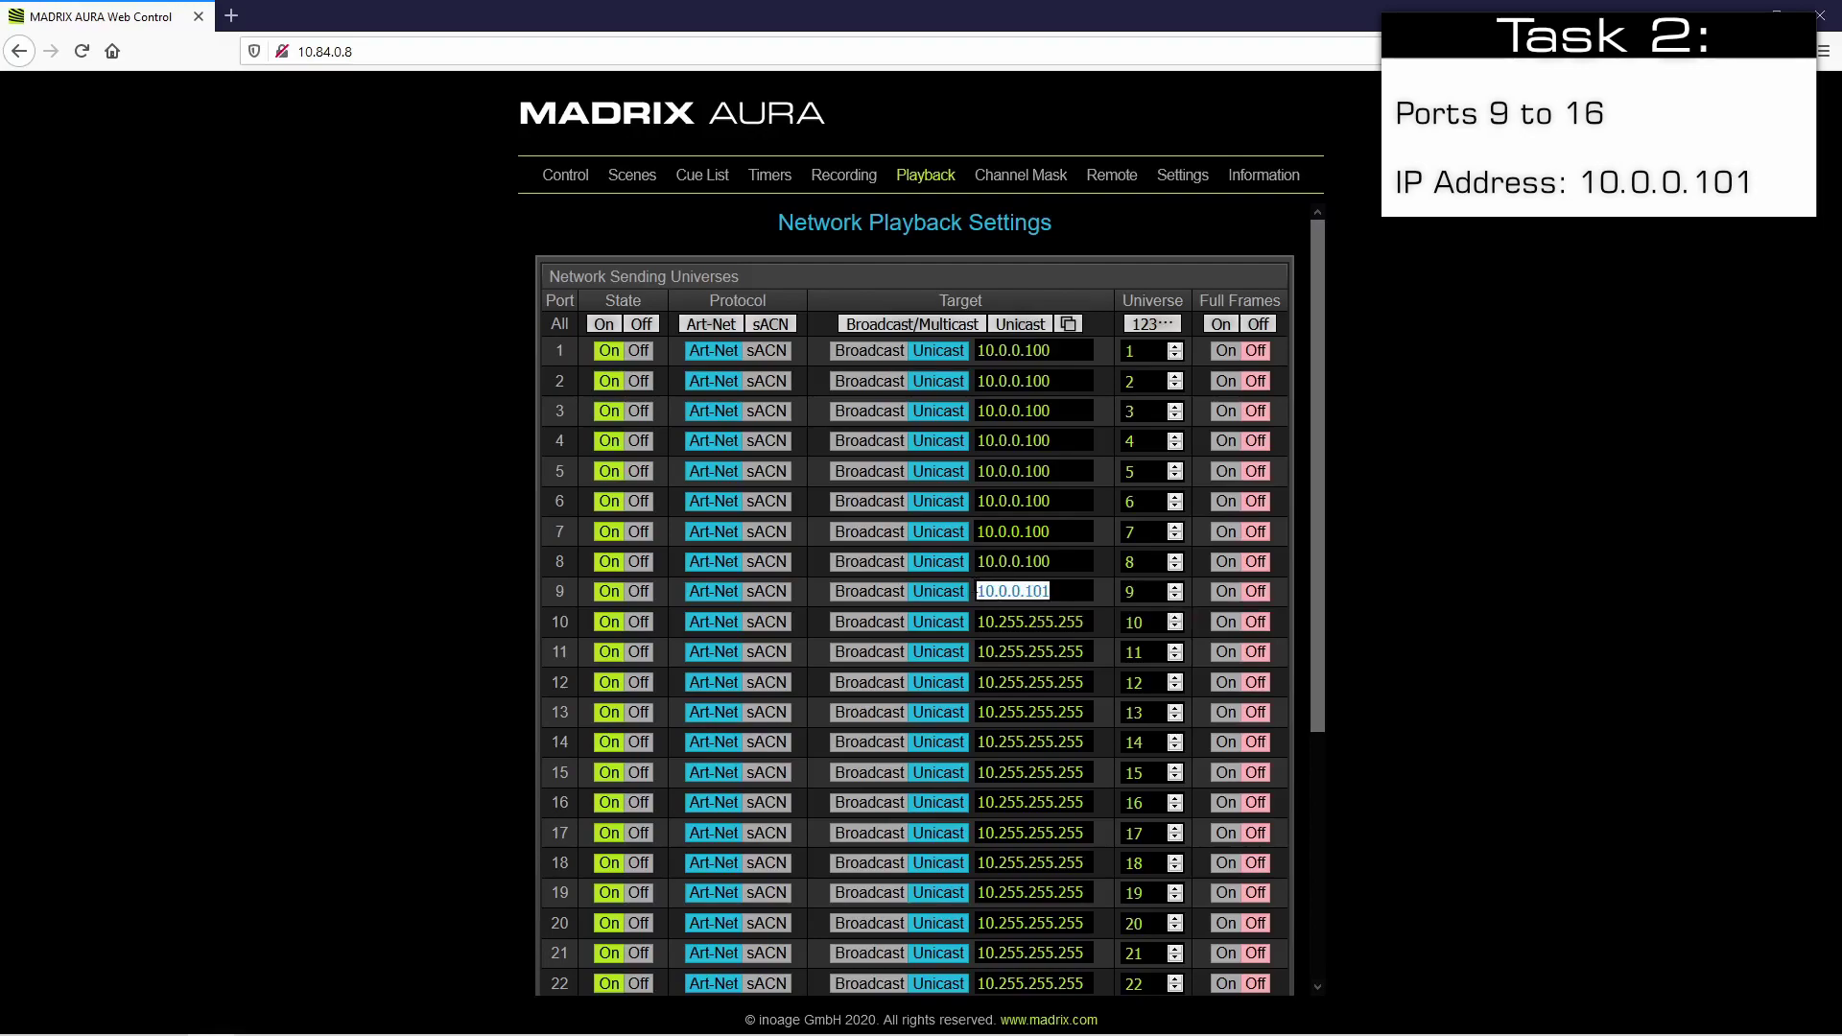
{"action": "left_click_drag", "start_coordinate": [1082, 622], "coordinate": [956, 620]}
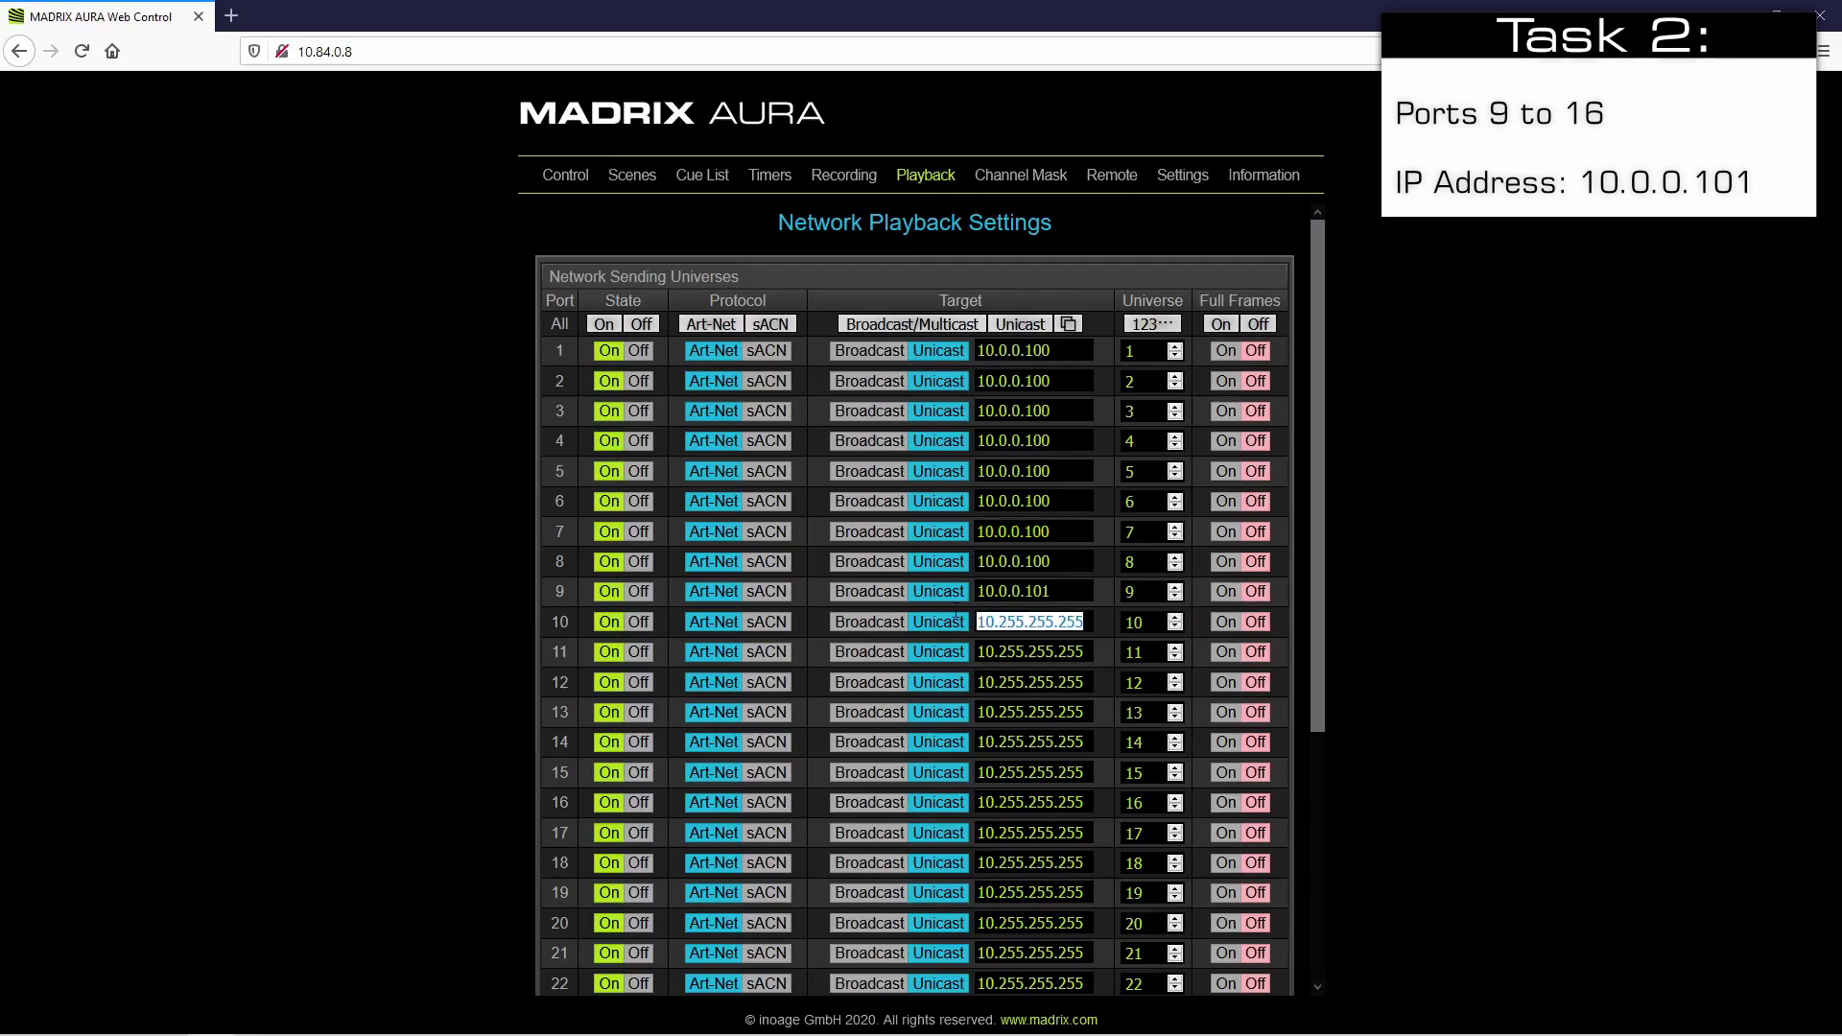
{"action": "key", "text": "ctrl+v"}
{"action": "left_click_drag", "start_coordinate": [1082, 651], "coordinate": [948, 633]}
{"action": "key", "text": "ctrl+v"}
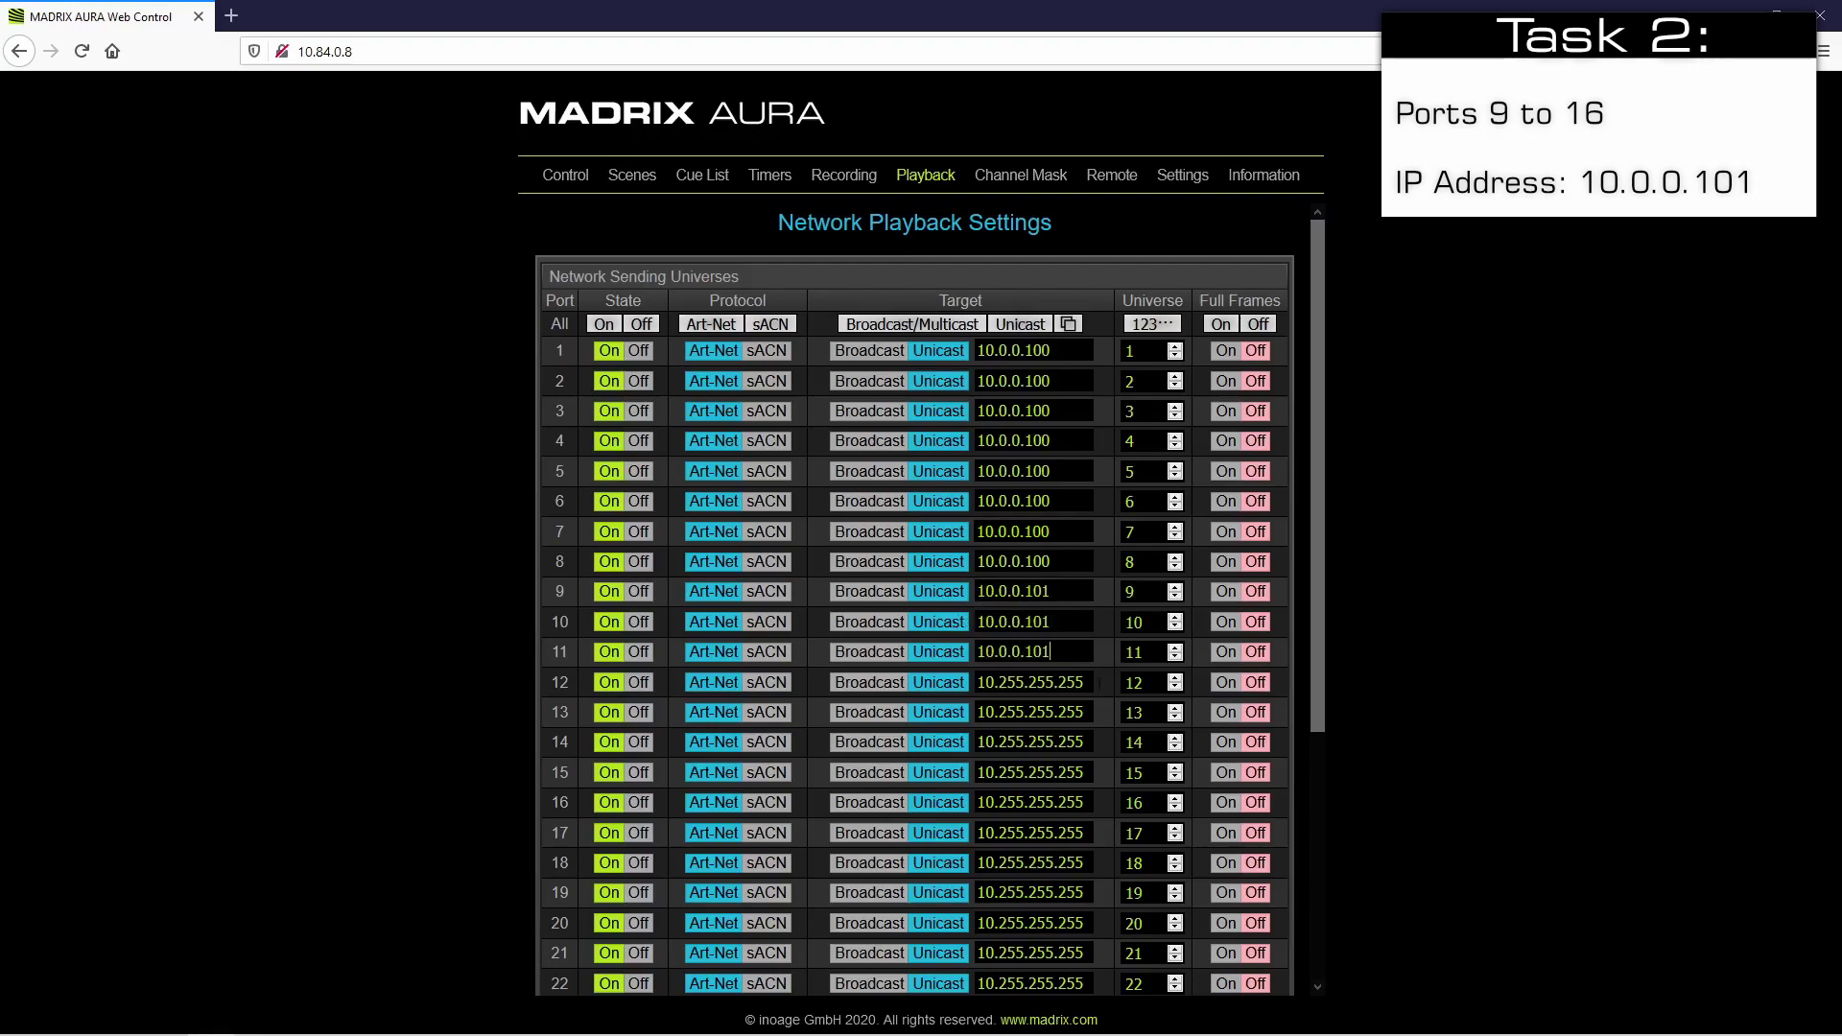
{"action": "left_click_drag", "start_coordinate": [1092, 685], "coordinate": [955, 680]}
{"action": "key", "text": "ctrl+v"}
{"action": "left_click_drag", "start_coordinate": [1089, 712], "coordinate": [954, 710]}
{"action": "key", "text": "ctrl+v"}
{"action": "left_click_drag", "start_coordinate": [1088, 742], "coordinate": [954, 802]}
{"action": "key", "text": "ctrl+v"}
{"action": "key", "text": "ctrl+v"}
{"action": "key", "text": "ctrl+v"}
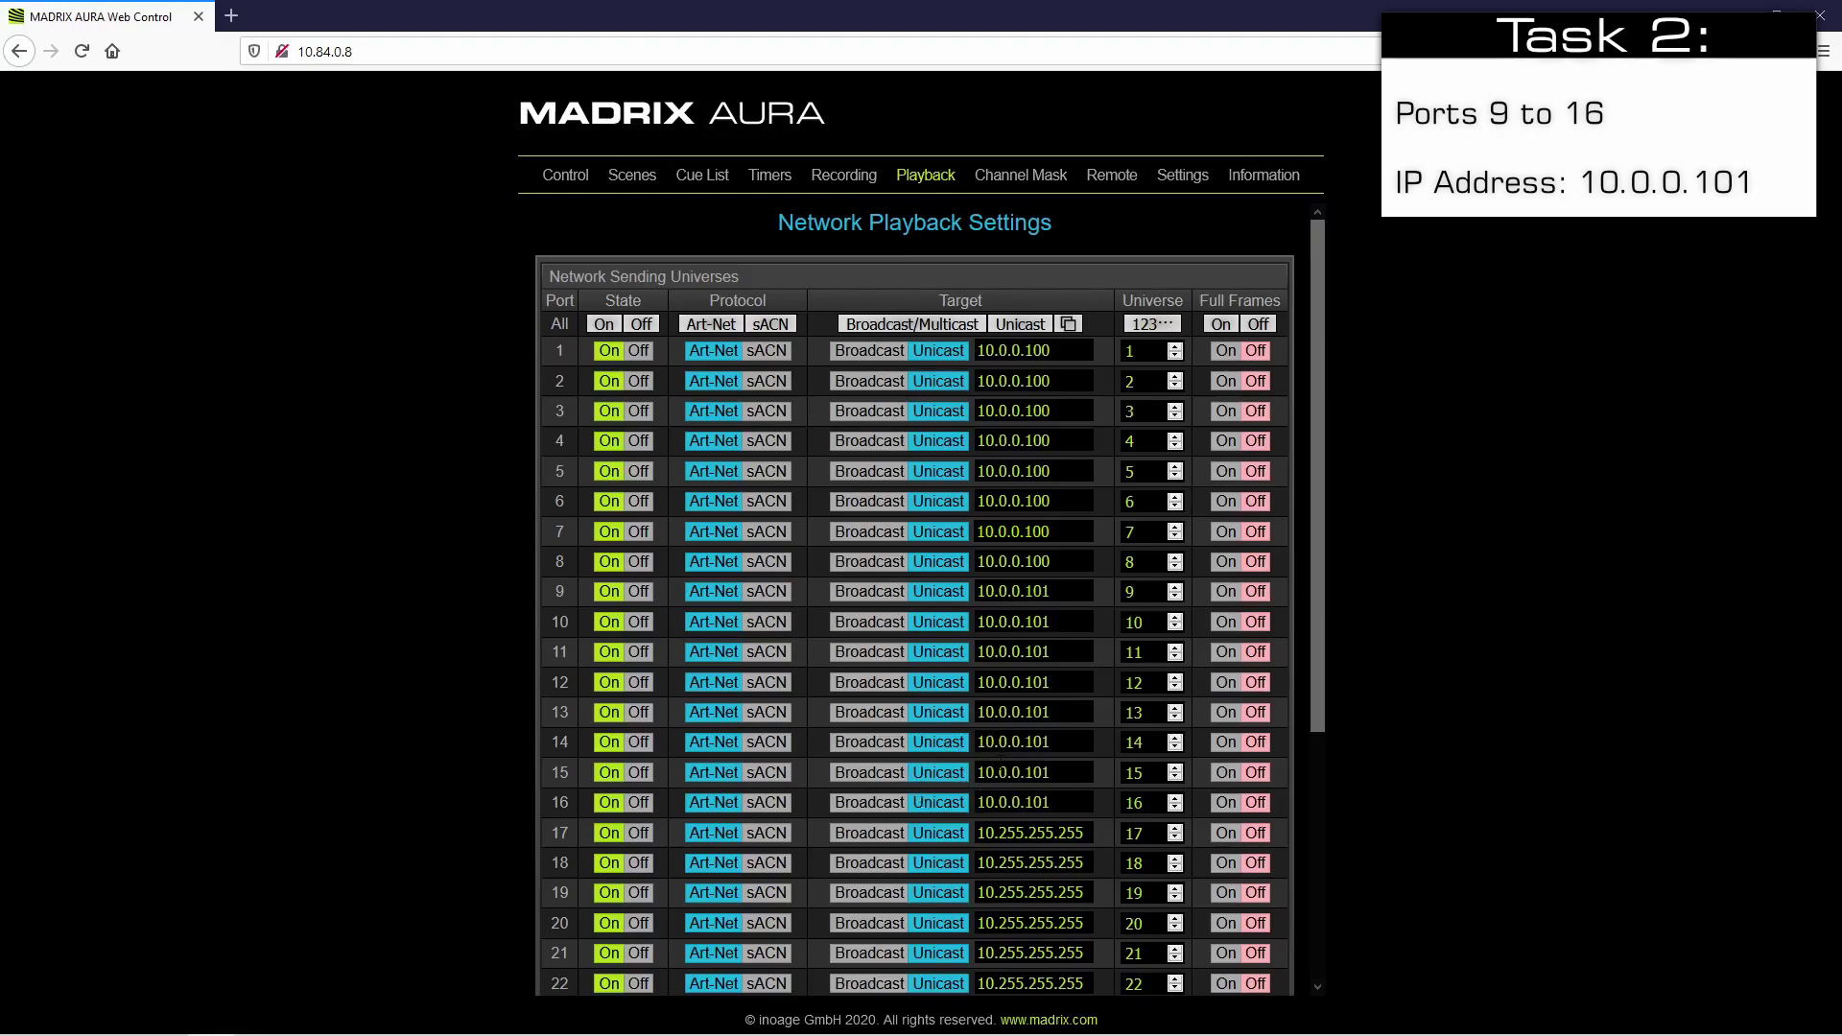
Change port 17's target address to 10.0.0.150
{"action": "scroll", "coordinate": [1000, 762], "scroll_direction": "down", "scroll_amount": 5}
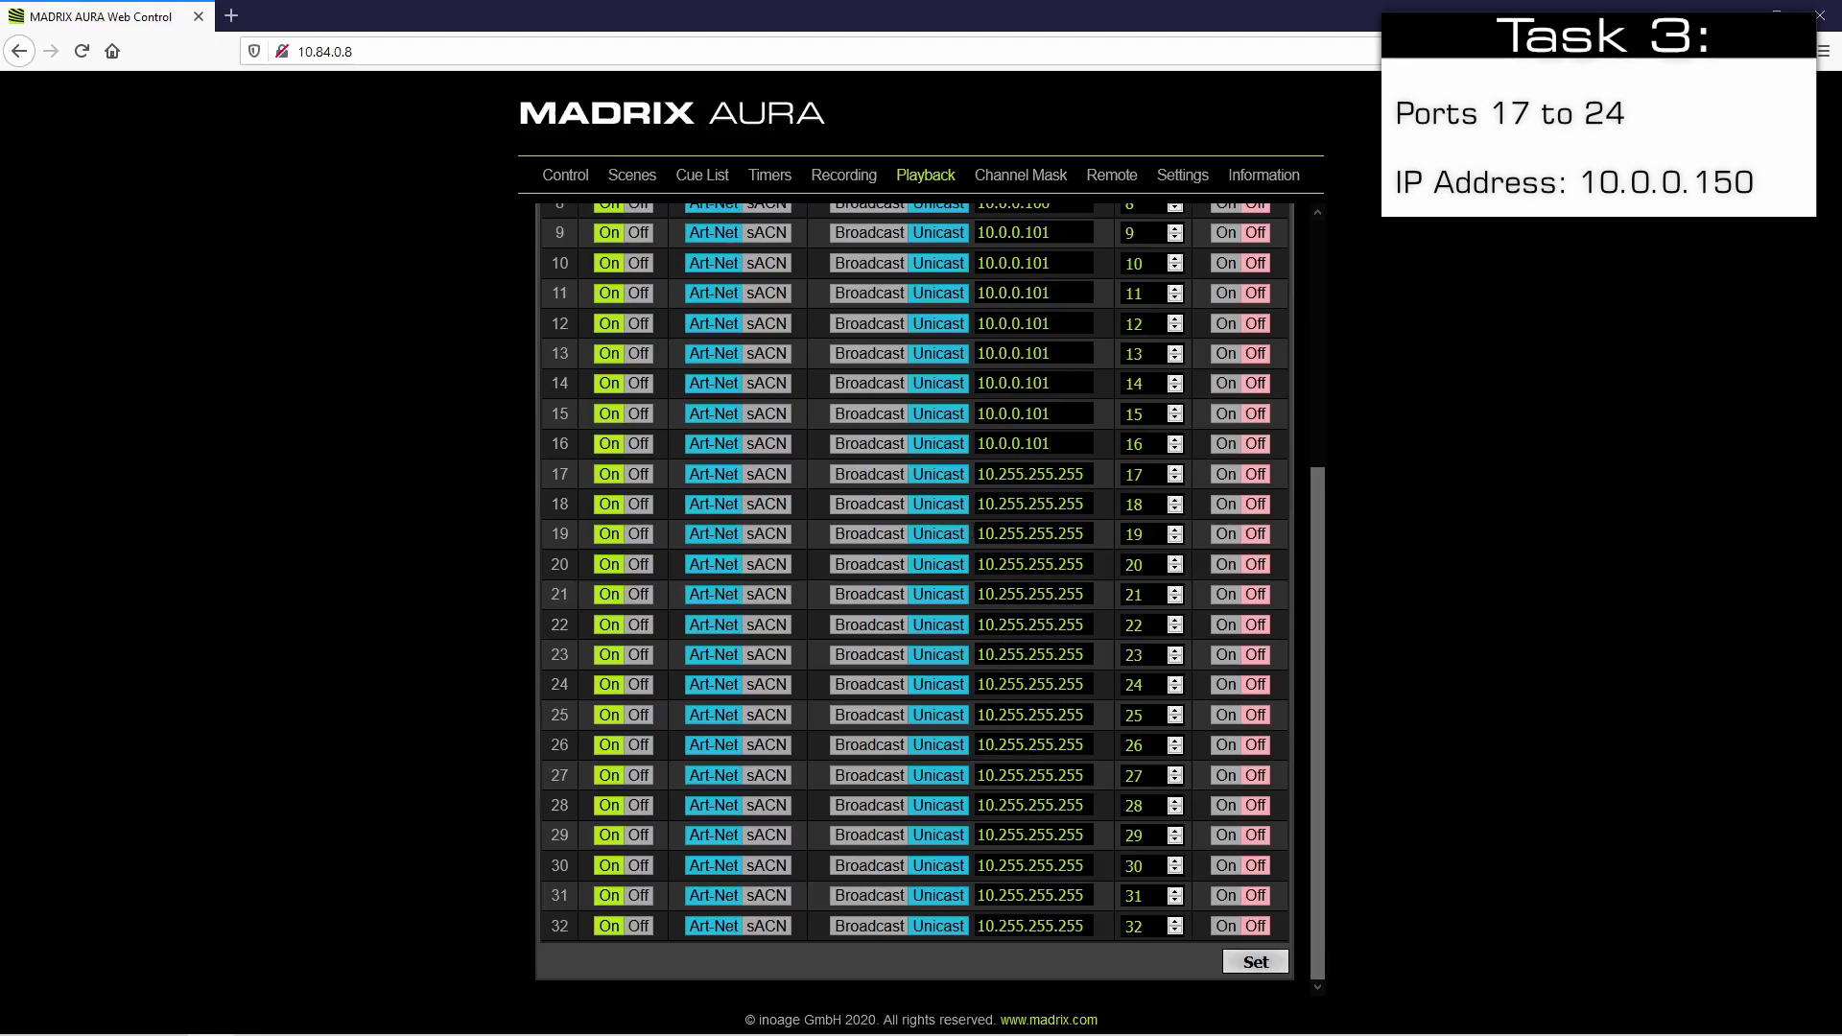
{"action": "double_click", "coordinate": [1009, 474]}
{"action": "type", "text": "0."}
{"action": "double_click", "coordinate": [1024, 474]}
{"action": "type", "text": "0.0"}
{"action": "double_click", "coordinate": [1037, 474]}
{"action": "type", "text": "150"}
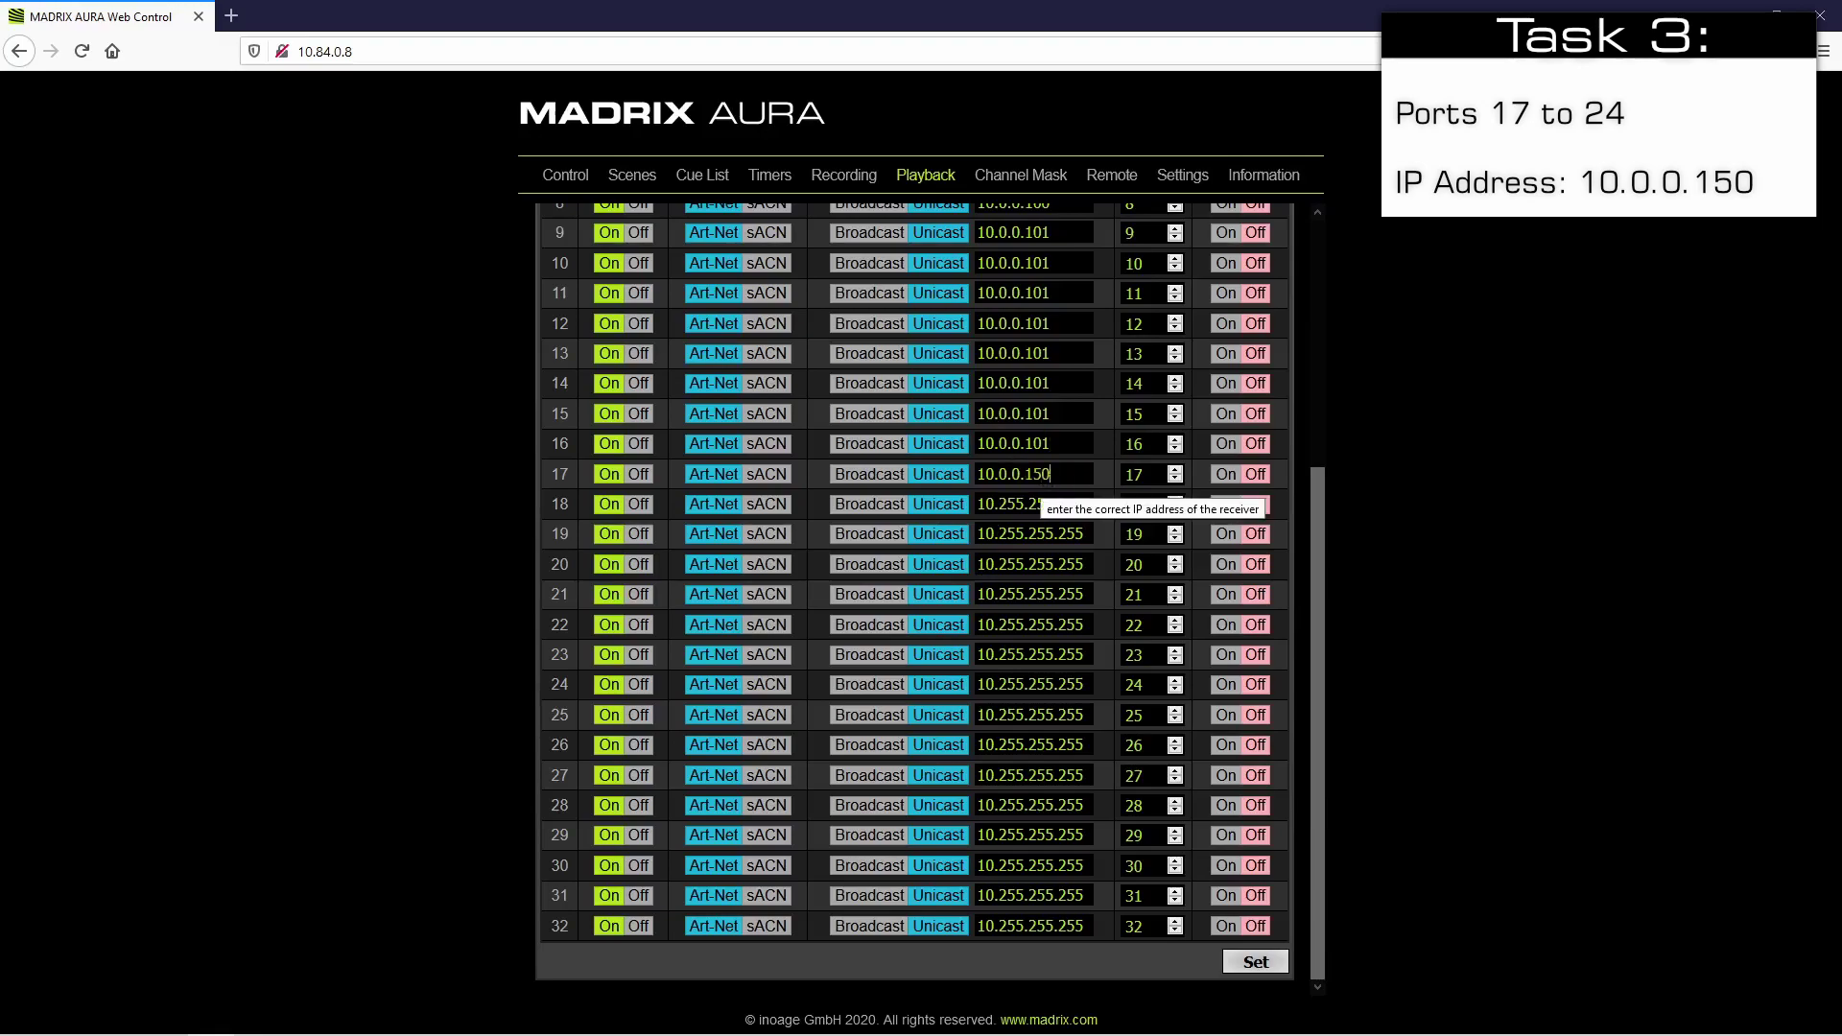
Copy 10.0.0.150 into the target addresses of ports 18, 19 and 20
{"action": "left_click_drag", "start_coordinate": [1055, 474], "coordinate": [956, 474]}
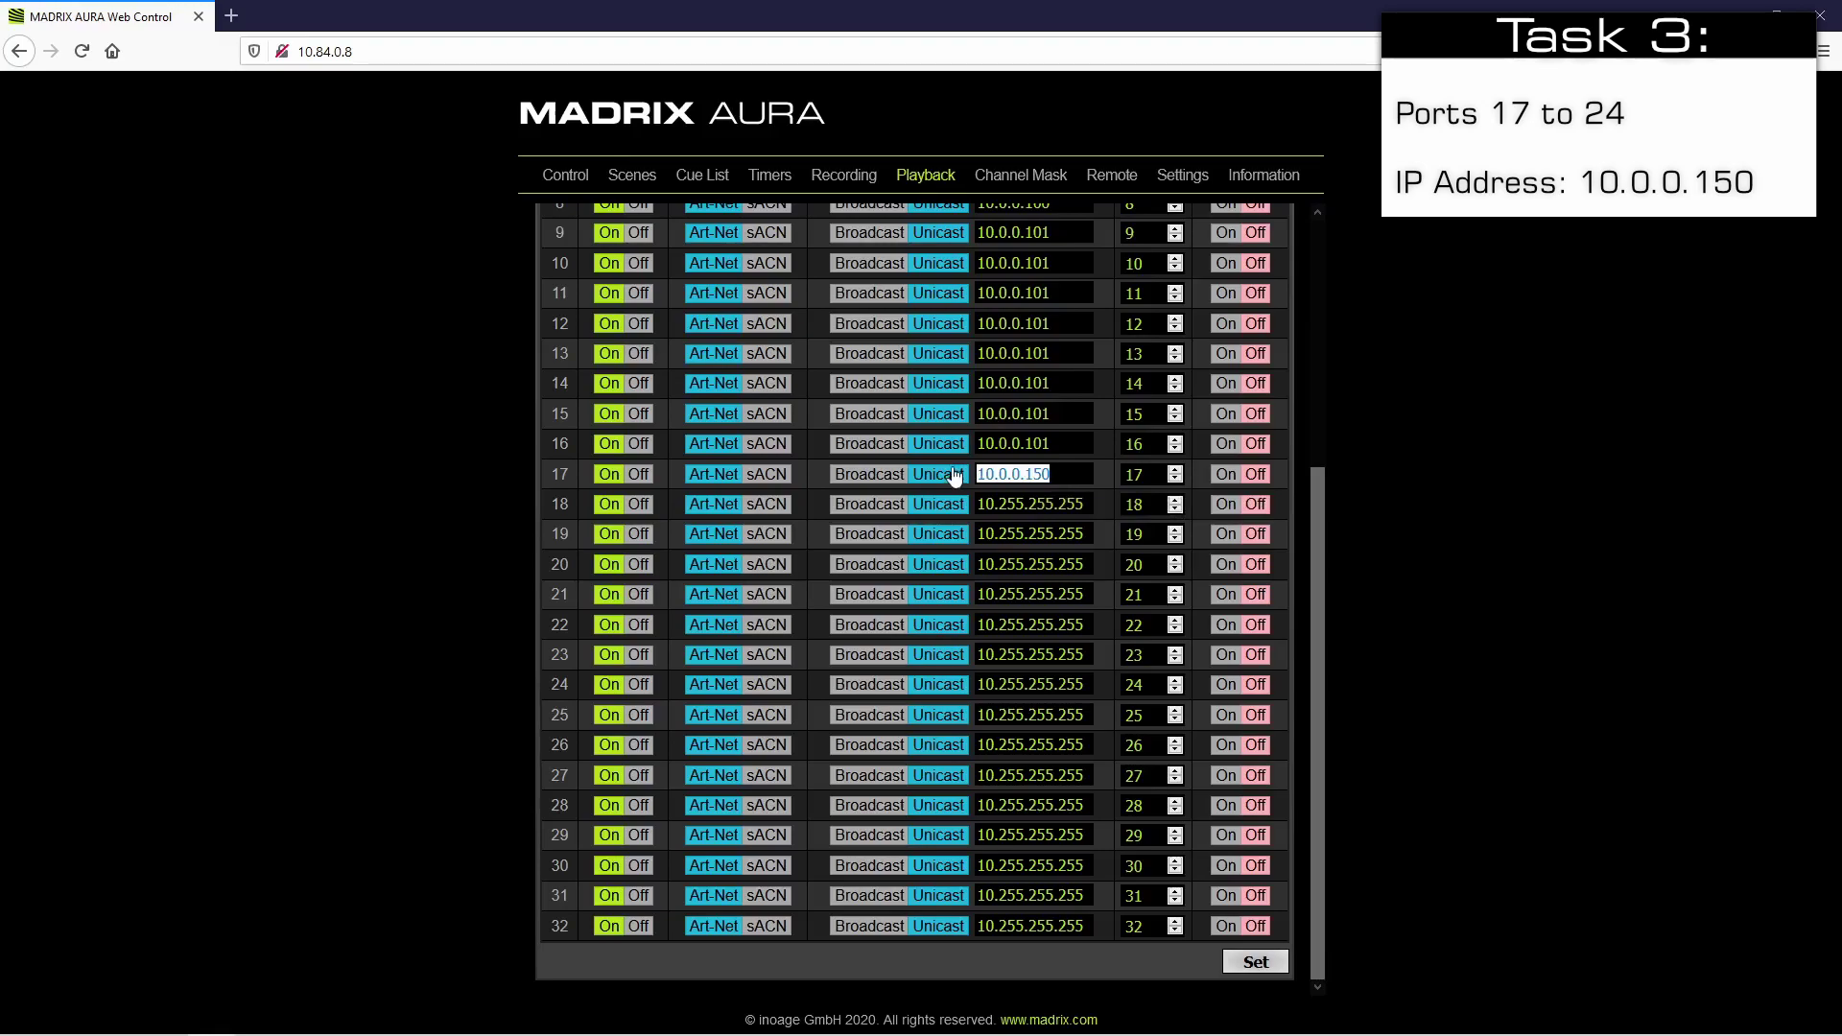
{"action": "key", "text": "ctrl+c"}
{"action": "left_click_drag", "start_coordinate": [1085, 503], "coordinate": [976, 504]}
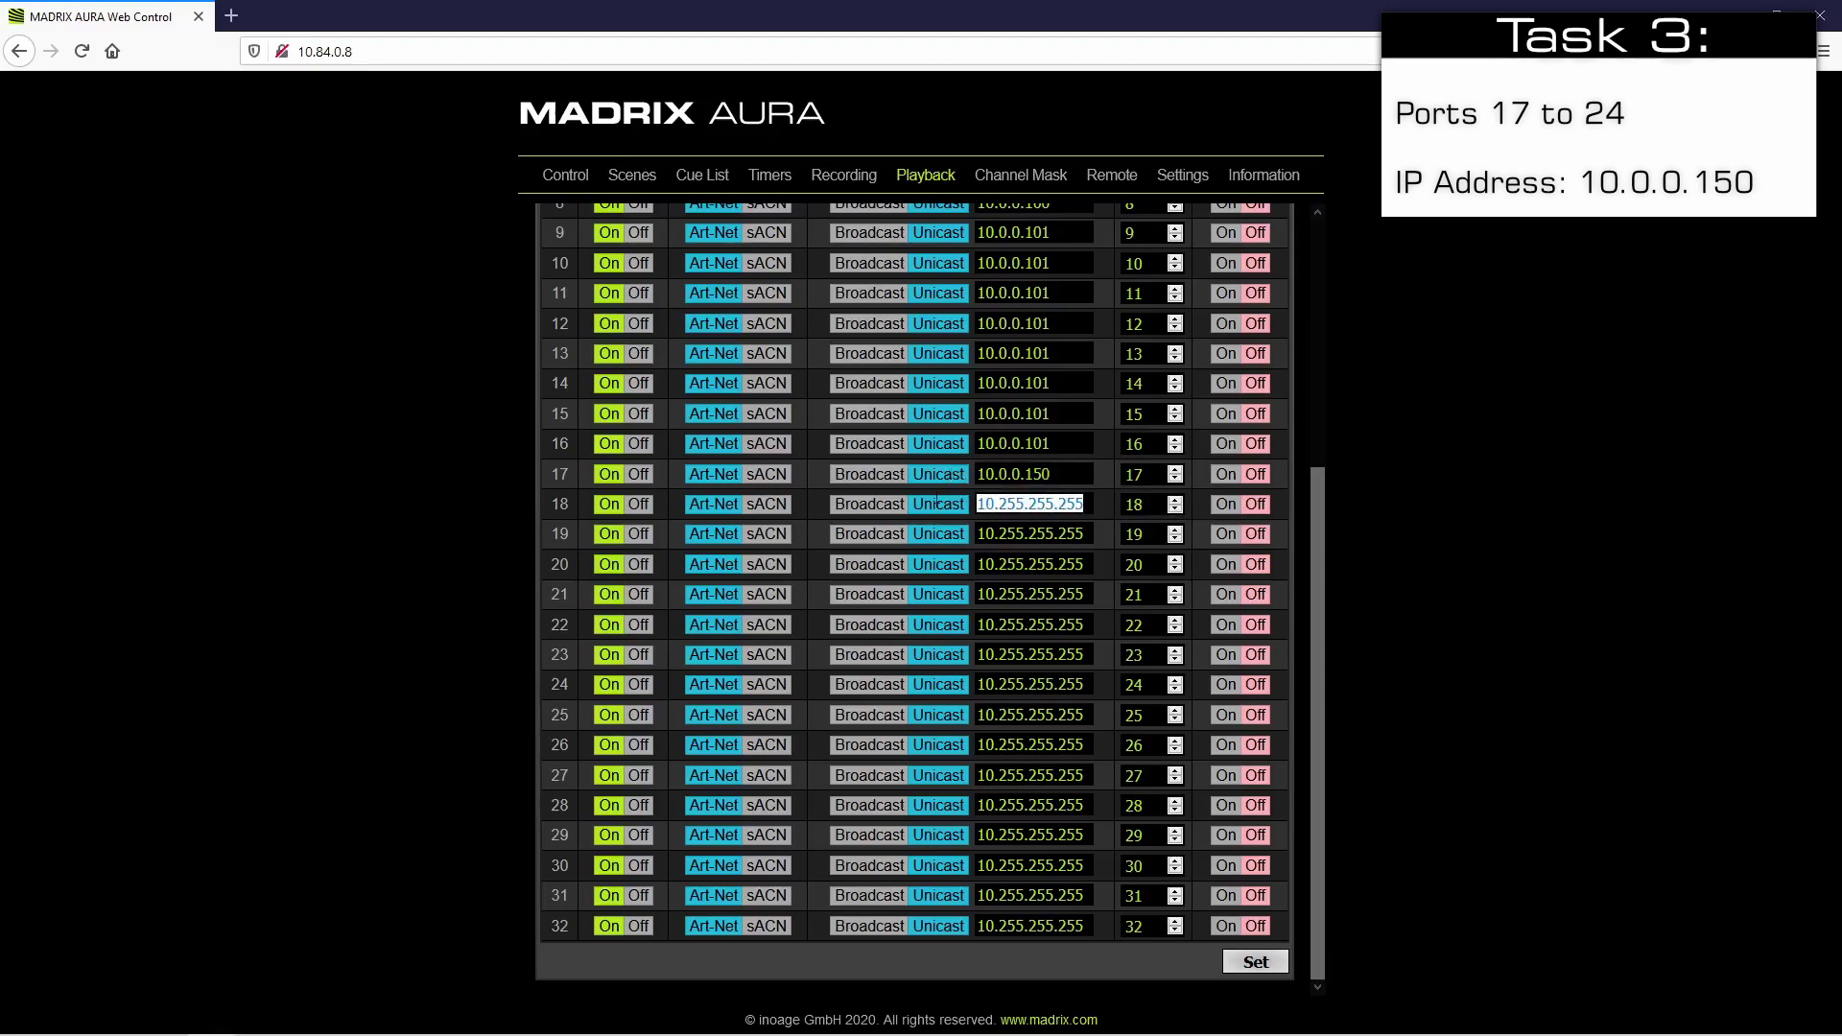
{"action": "key", "text": "ctrl+v"}
{"action": "left_click_drag", "start_coordinate": [1085, 534], "coordinate": [976, 533]}
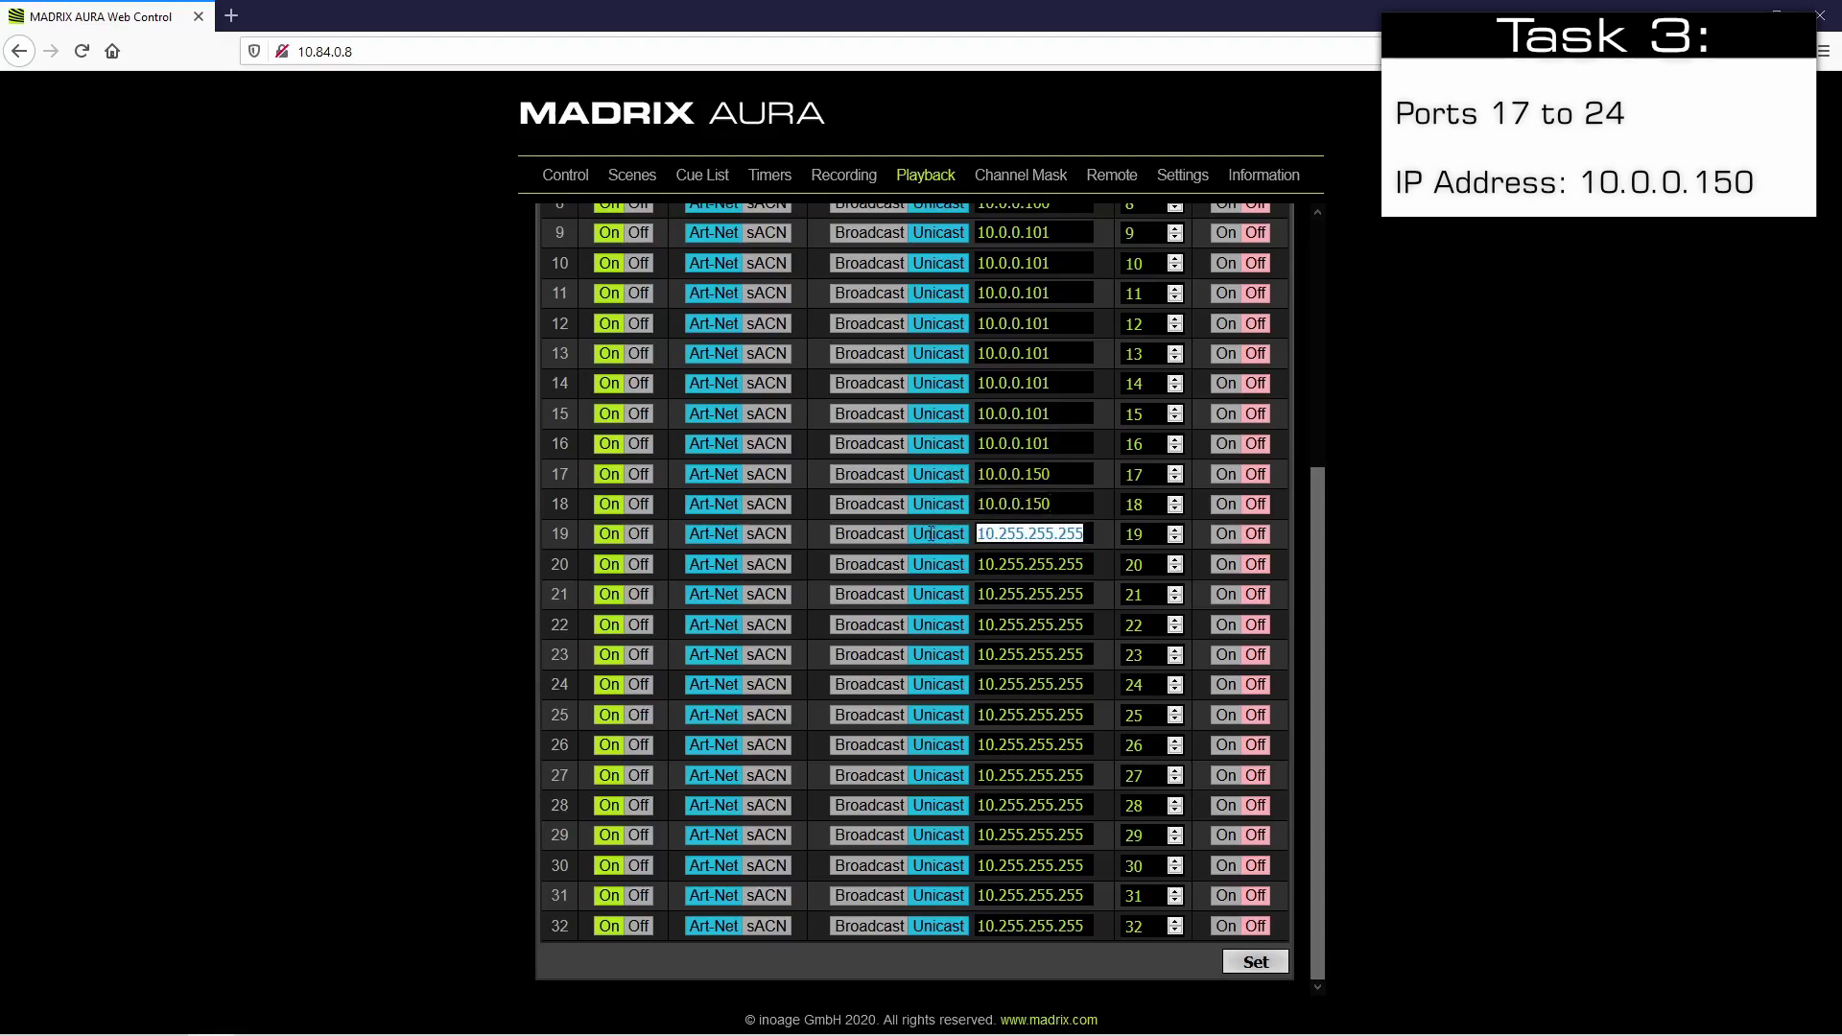
{"action": "key", "text": "ctrl+v"}
{"action": "left_click_drag", "start_coordinate": [1085, 564], "coordinate": [975, 564]}
{"action": "key", "text": "ctrl+v"}
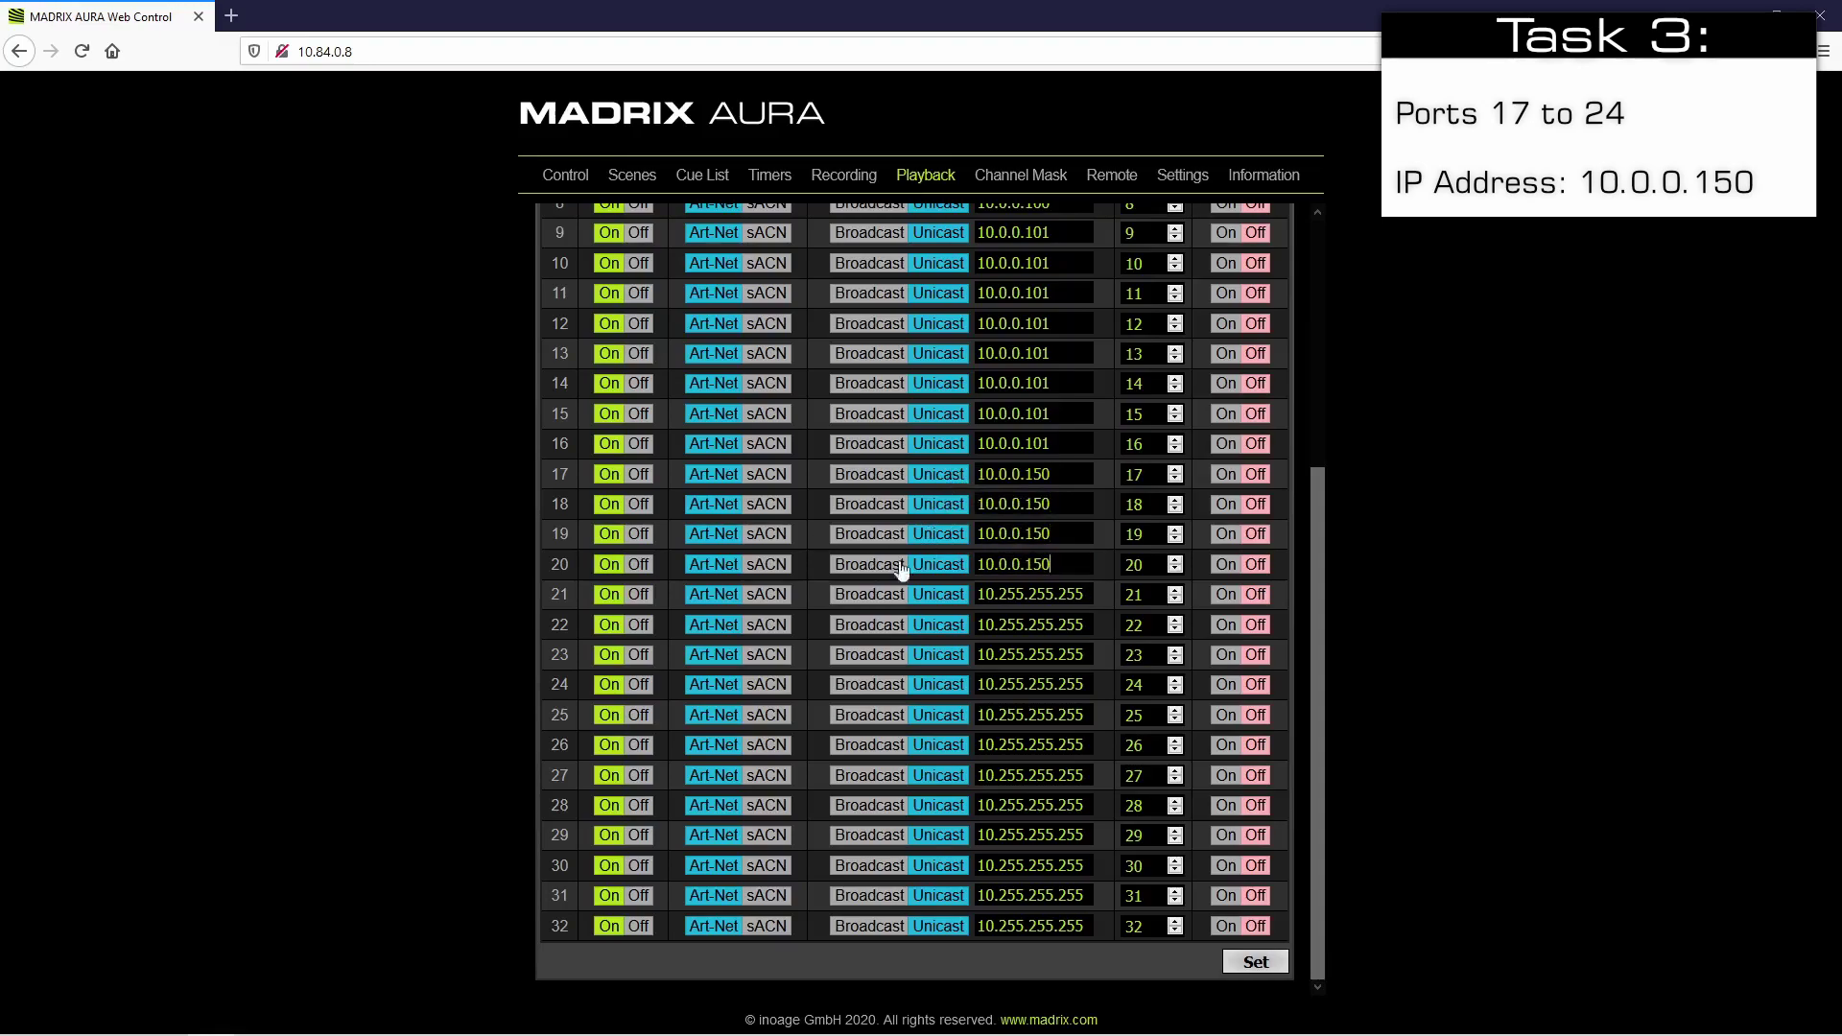
Paste 10.0.0.150 into the target addresses of ports 21 through 24
{"action": "left_click_drag", "start_coordinate": [1085, 594], "coordinate": [948, 597]}
{"action": "key", "text": "ctrl+v"}
{"action": "left_click_drag", "start_coordinate": [1085, 624], "coordinate": [885, 620]}
{"action": "key", "text": "ctrl+v"}
{"action": "left_click_drag", "start_coordinate": [1100, 652], "coordinate": [963, 656]}
{"action": "key", "text": "ctrl+v"}
{"action": "left_click_drag", "start_coordinate": [1088, 684], "coordinate": [949, 686]}
{"action": "key", "text": "ctrl+v"}
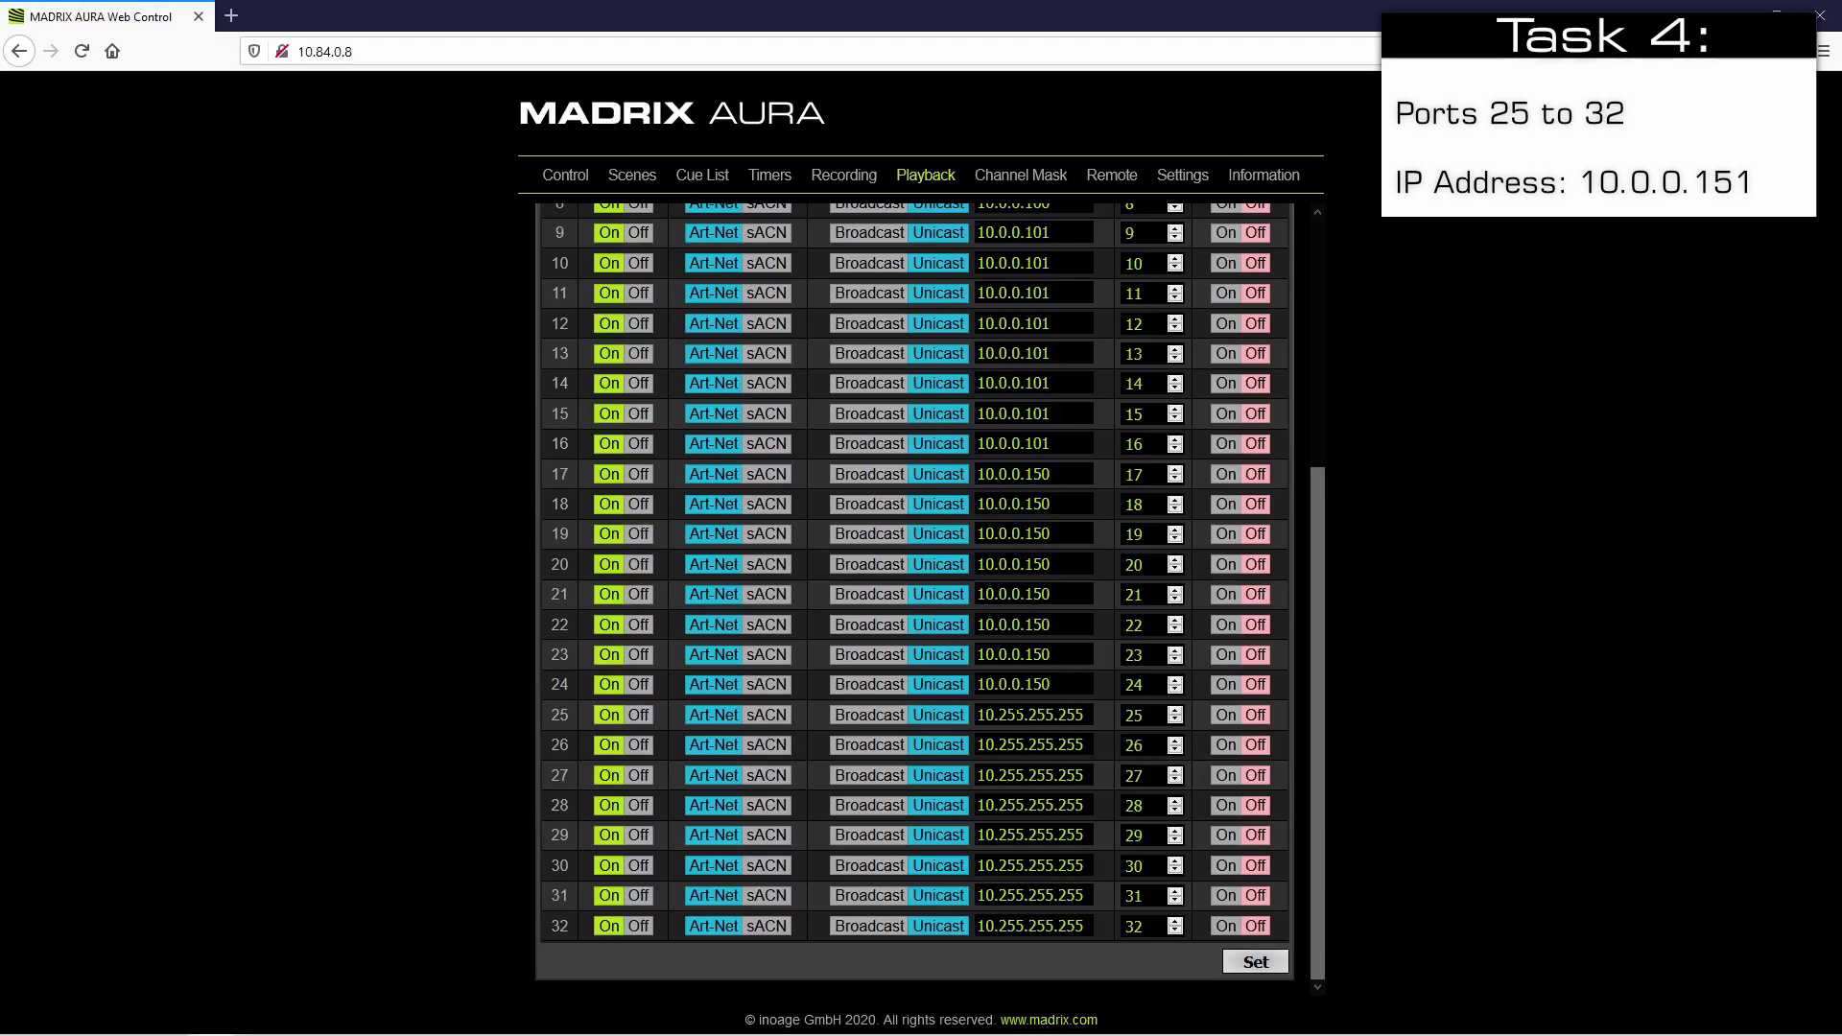
Change port 25's target address to 10.0.0.151
{"action": "double_click", "coordinate": [1012, 716]}
{"action": "type", "text": "0."}
{"action": "double_click", "coordinate": [1024, 716]}
{"action": "type", "text": "0.0"}
{"action": "double_click", "coordinate": [1043, 716]}
{"action": "type", "text": "151"}
Copy 10.0.0.151 into the target addresses of ports 26, 27 and 28
{"action": "left_click_drag", "start_coordinate": [1050, 715], "coordinate": [875, 726]}
{"action": "key", "text": "ctrl+c"}
{"action": "left_click_drag", "start_coordinate": [1085, 744], "coordinate": [902, 748]}
{"action": "key", "text": "ctrl+v"}
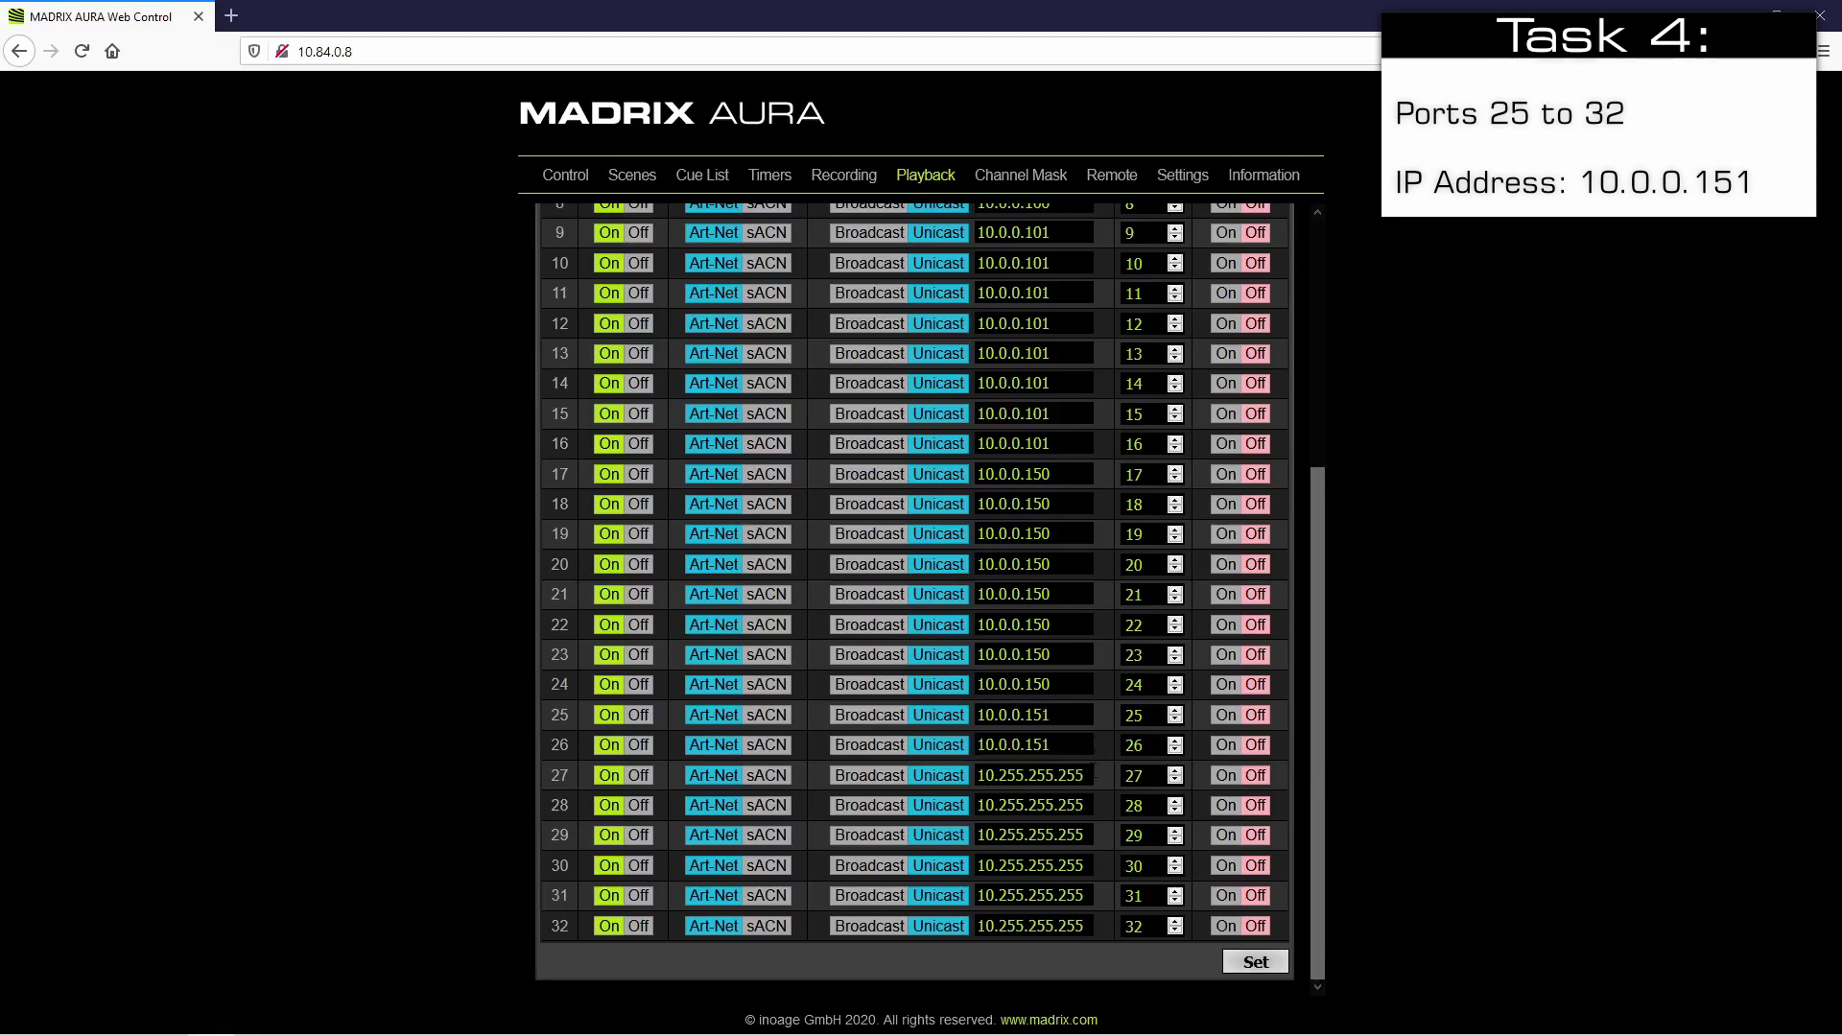
{"action": "left_click_drag", "start_coordinate": [1085, 775], "coordinate": [957, 778]}
{"action": "key", "text": "ctrl+v"}
{"action": "left_click_drag", "start_coordinate": [1085, 804], "coordinate": [902, 809]}
{"action": "key", "text": "ctrl+v"}
Paste 10.0.0.151 into the target addresses of ports 29 through 32
{"action": "left_click_drag", "start_coordinate": [1085, 835], "coordinate": [973, 837]}
{"action": "left_click", "coordinate": [975, 835]}
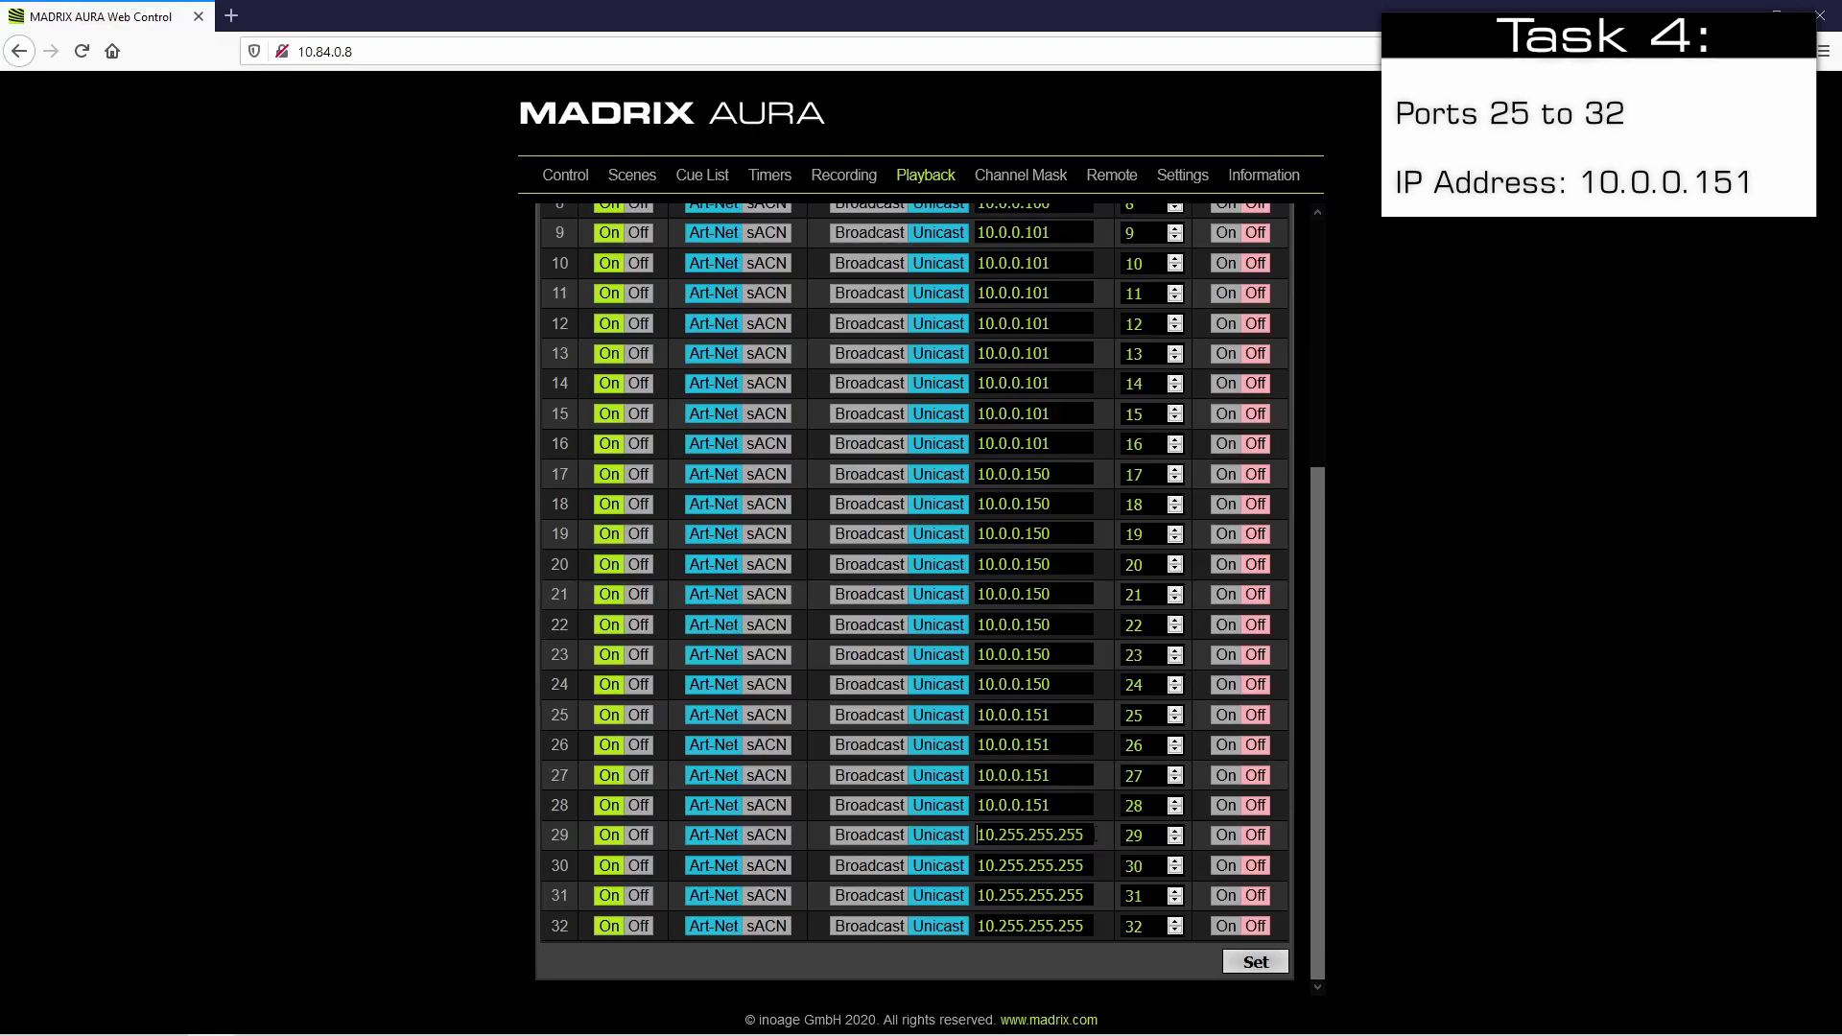
{"action": "key", "text": "ctrl+a"}
{"action": "key", "text": "ctrl+v"}
{"action": "left_click", "coordinate": [1087, 867]}
{"action": "key", "text": "ctrl+a"}
{"action": "key", "text": "ctrl+v"}
{"action": "left_click_drag", "start_coordinate": [1086, 895], "coordinate": [956, 897]}
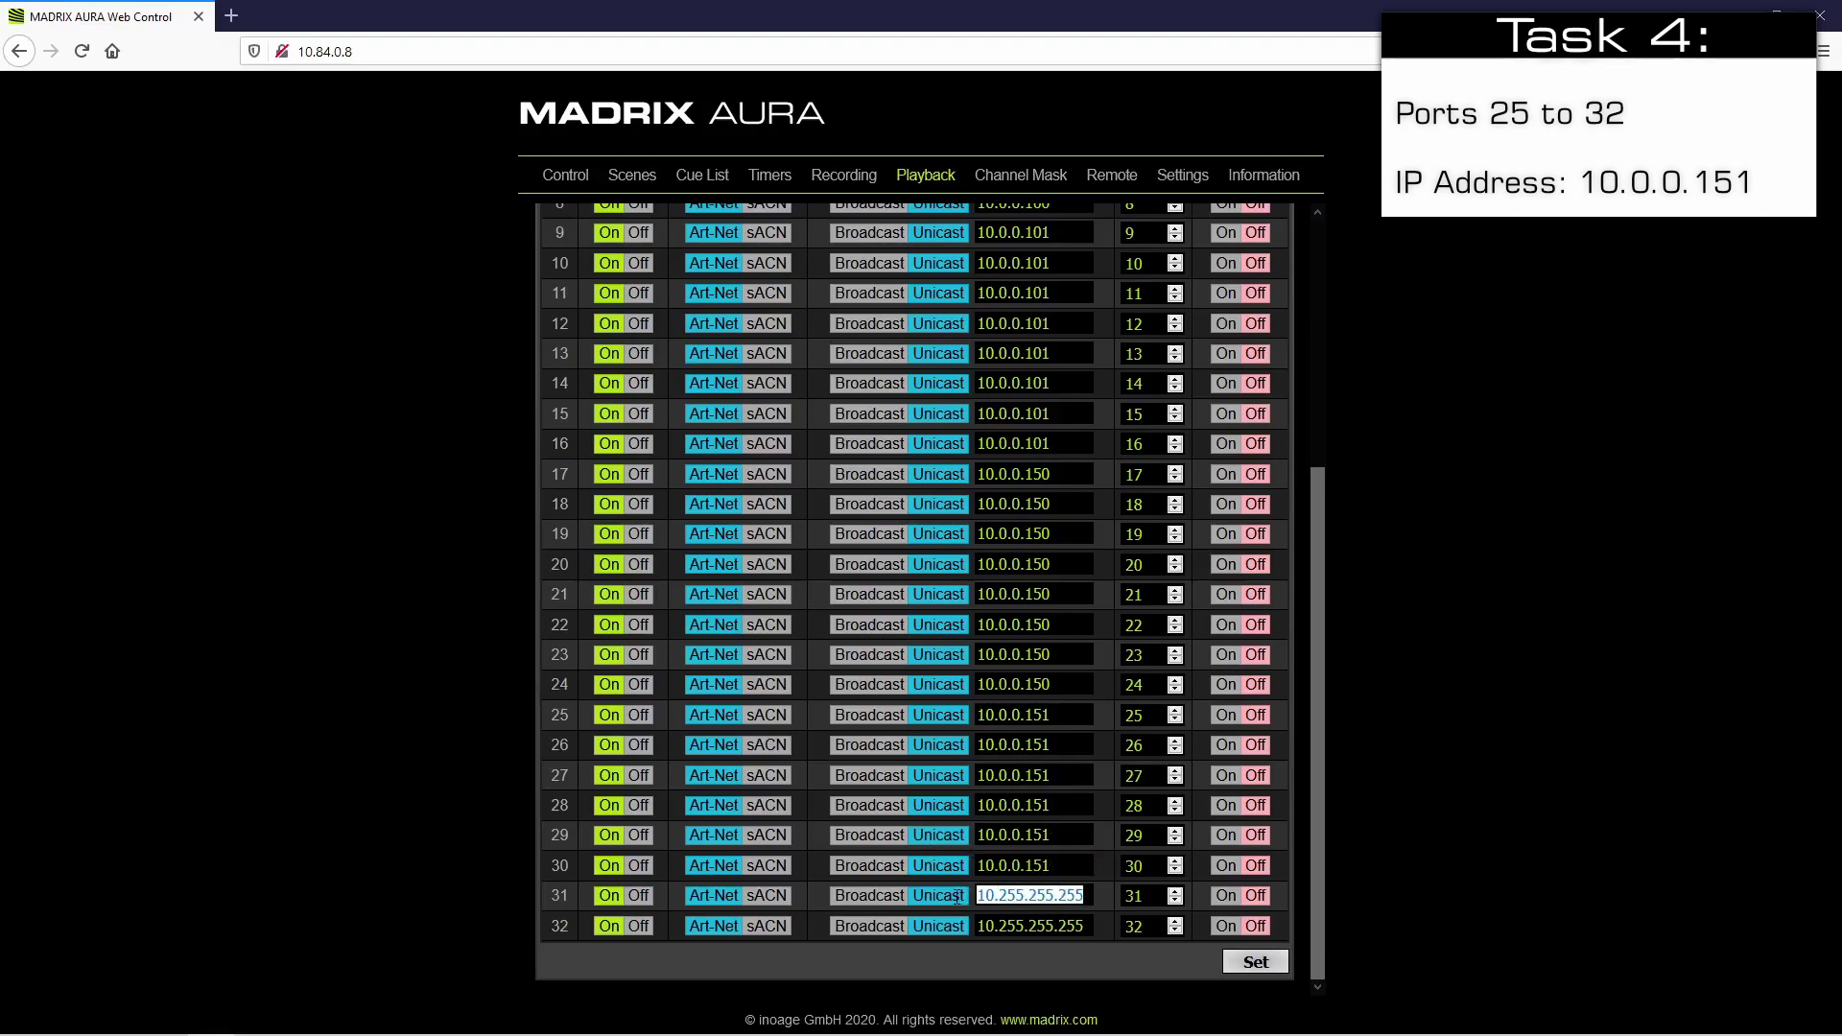
{"action": "key", "text": "ctrl+v"}
{"action": "left_click_drag", "start_coordinate": [1087, 925], "coordinate": [935, 927]}
{"action": "key", "text": "ctrl+v"}
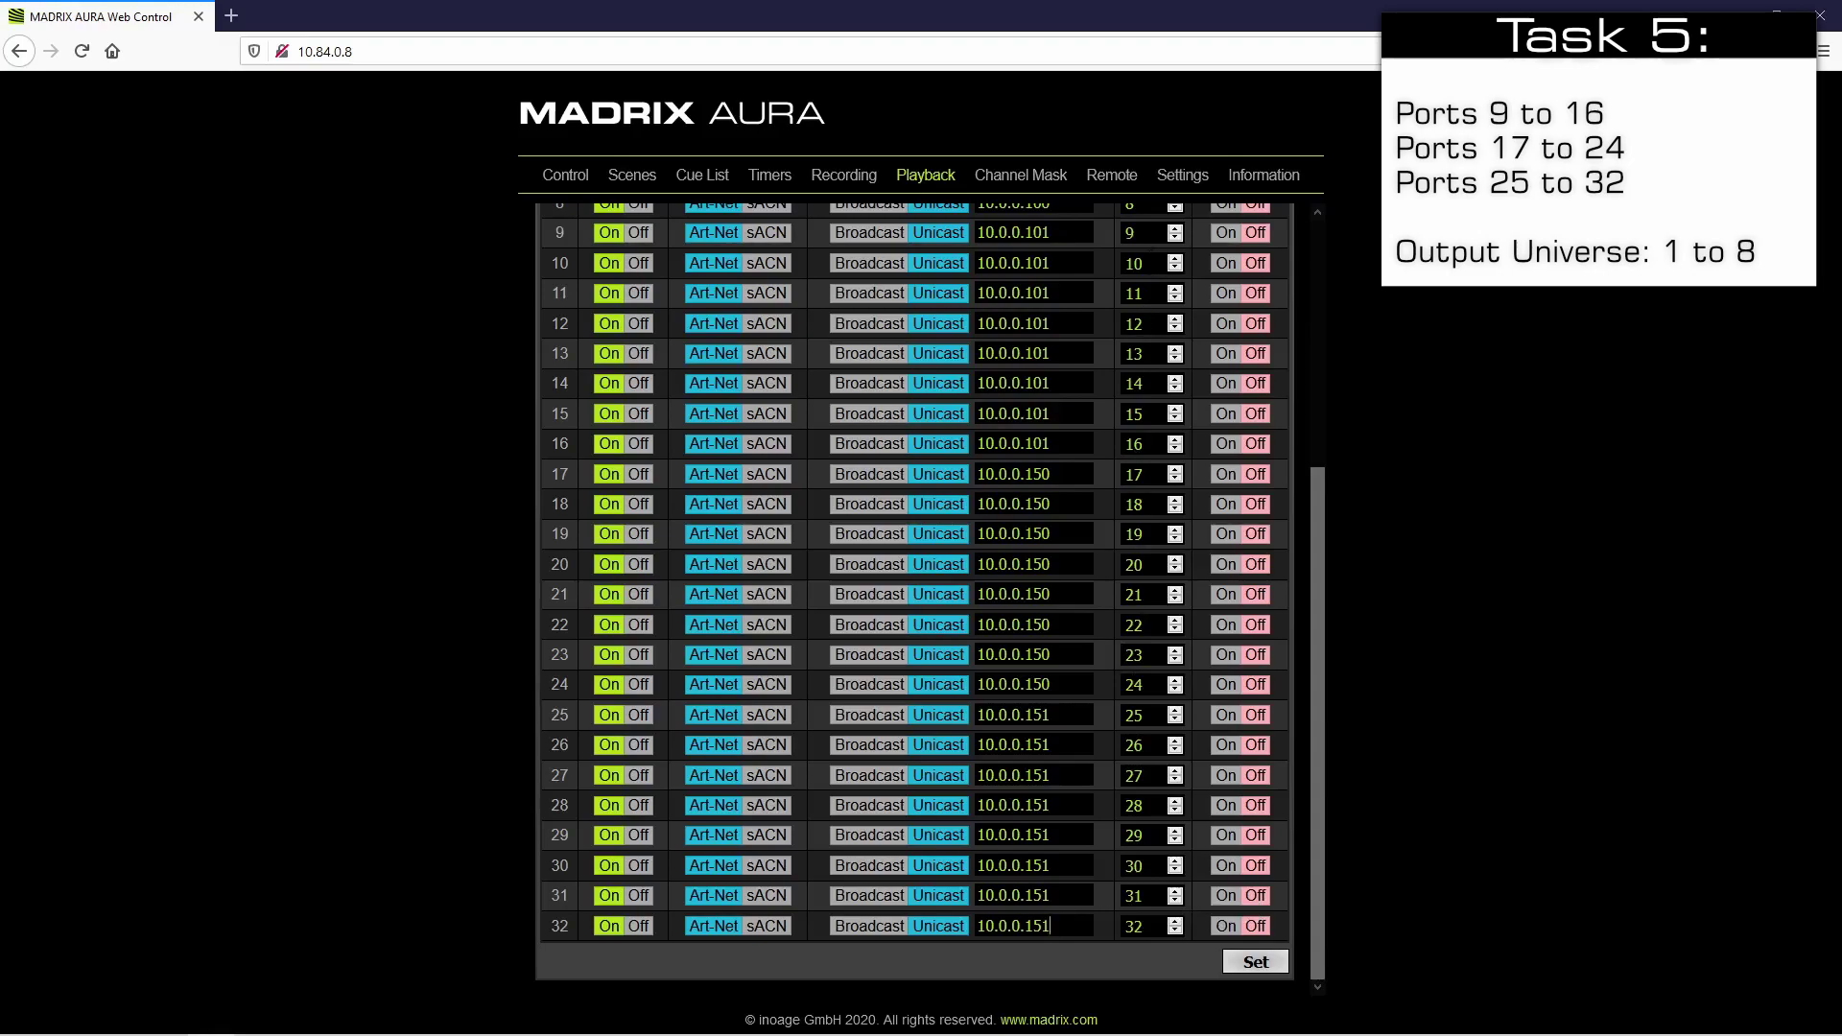
Set the universes of ports 9 to 16 to 1 through 8
{"action": "double_click", "coordinate": [1129, 233]}
{"action": "type", "text": "1"}
{"action": "key", "text": "Tab"}
{"action": "type", "text": "2"}
{"action": "key", "text": "Tab"}
{"action": "type", "text": "3"}
{"action": "key", "text": "Tab"}
{"action": "type", "text": "4"}
{"action": "key", "text": "Tab"}
{"action": "type", "text": "5"}
{"action": "key", "text": "Tab"}
{"action": "type", "text": "6"}
{"action": "key", "text": "Tab"}
{"action": "type", "text": "7"}
{"action": "key", "text": "Tab"}
{"action": "type", "text": "8"}
Set the universes of ports 17 to 24 to 1 through 8
{"action": "left_click", "coordinate": [1138, 474]}
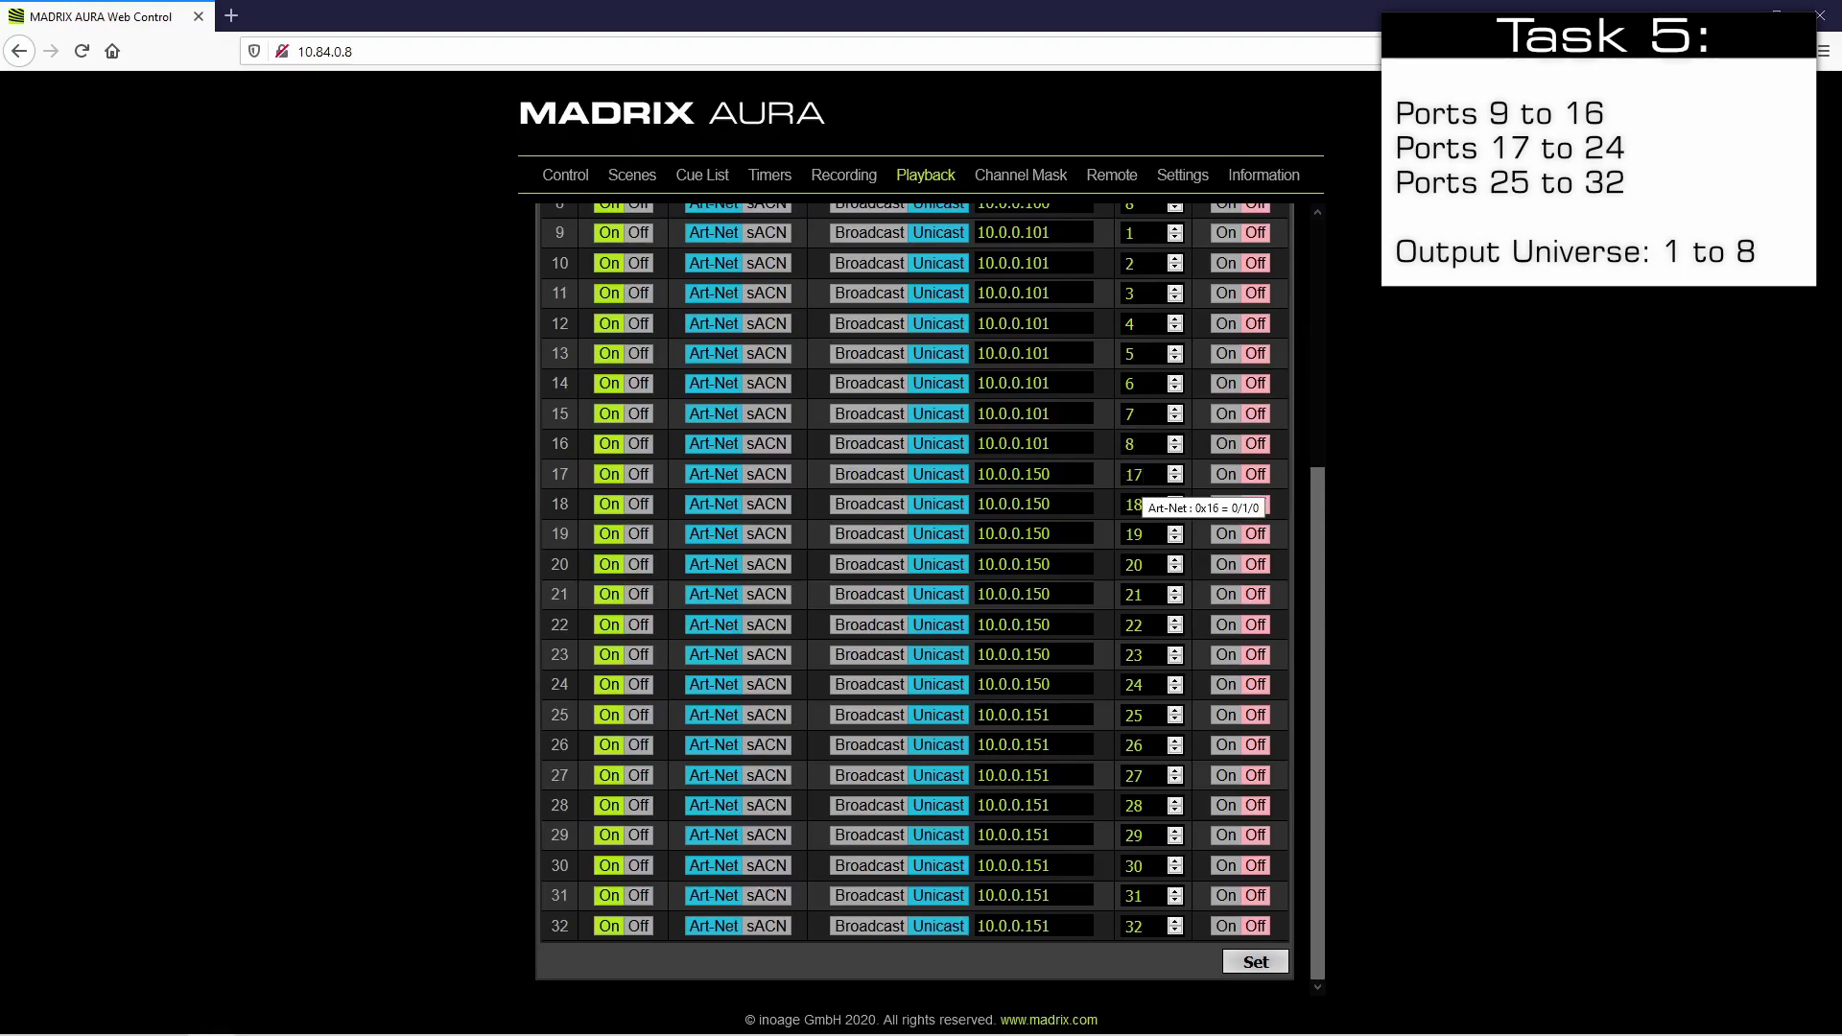
{"action": "key", "text": "BackSpace"}
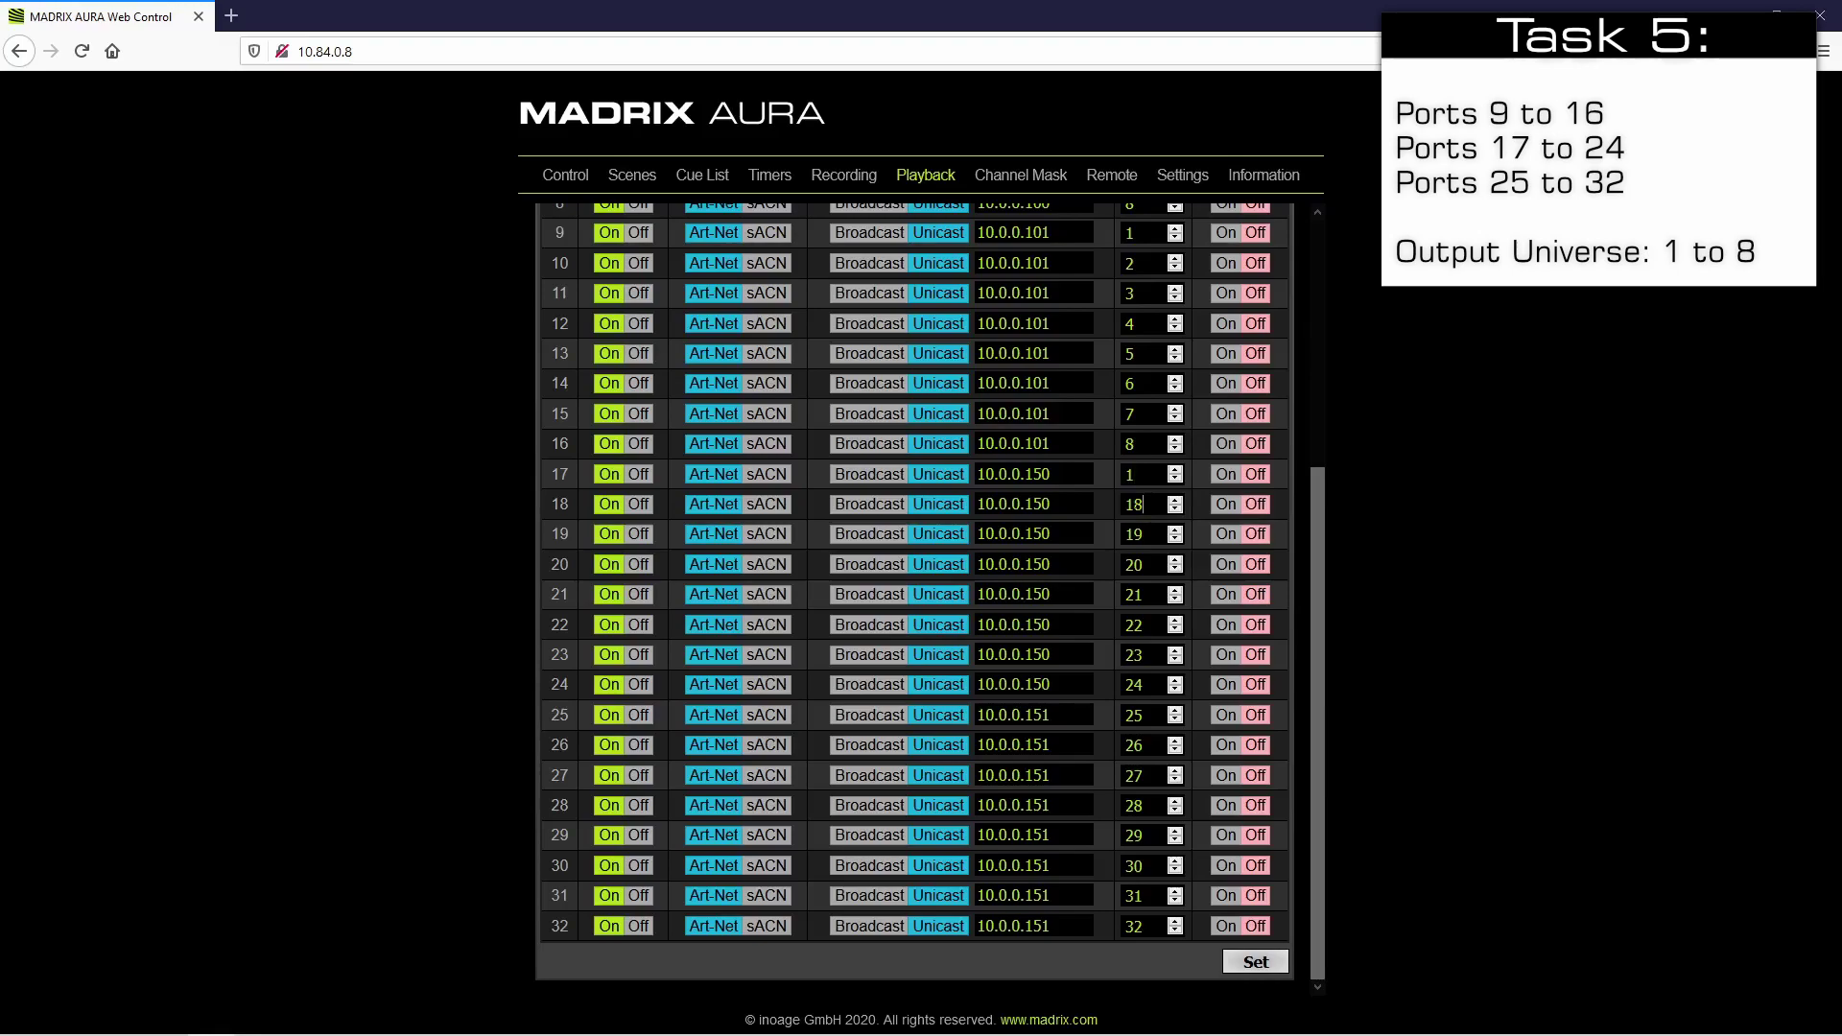
{"action": "key", "text": "Tab"}
{"action": "key", "text": "Tab"}
{"action": "type", "text": "3"}
{"action": "key", "text": "Tab"}
{"action": "type", "text": "4"}
{"action": "key", "text": "Tab"}
{"action": "type", "text": "5"}
{"action": "key", "text": "ctrl+a"}
{"action": "type", "text": "6"}
{"action": "key", "text": "Tab"}
{"action": "type", "text": "7"}
{"action": "key", "text": "Tab"}
{"action": "type", "text": "8"}
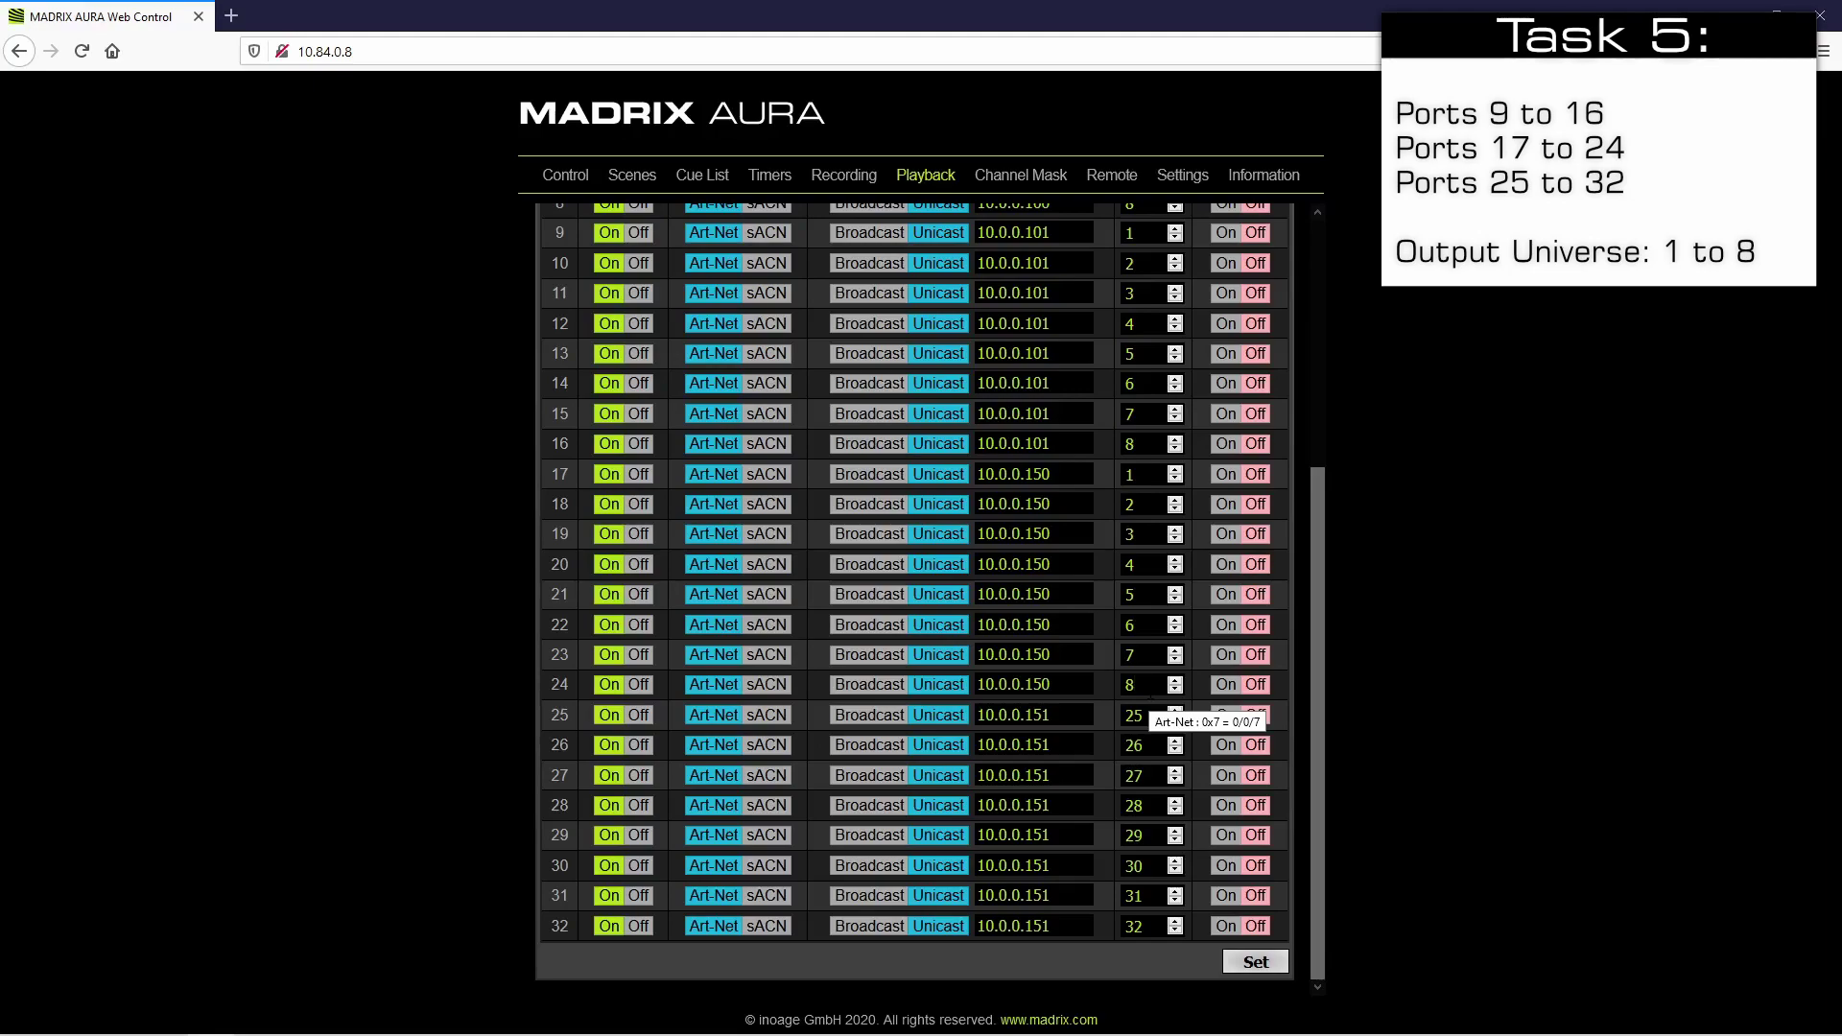
Enter universes 1, 2, 3, 4, 5, 6, 7 and 8 for ports 25 to 32 in the Universe column
{"action": "key", "text": "Tab"}
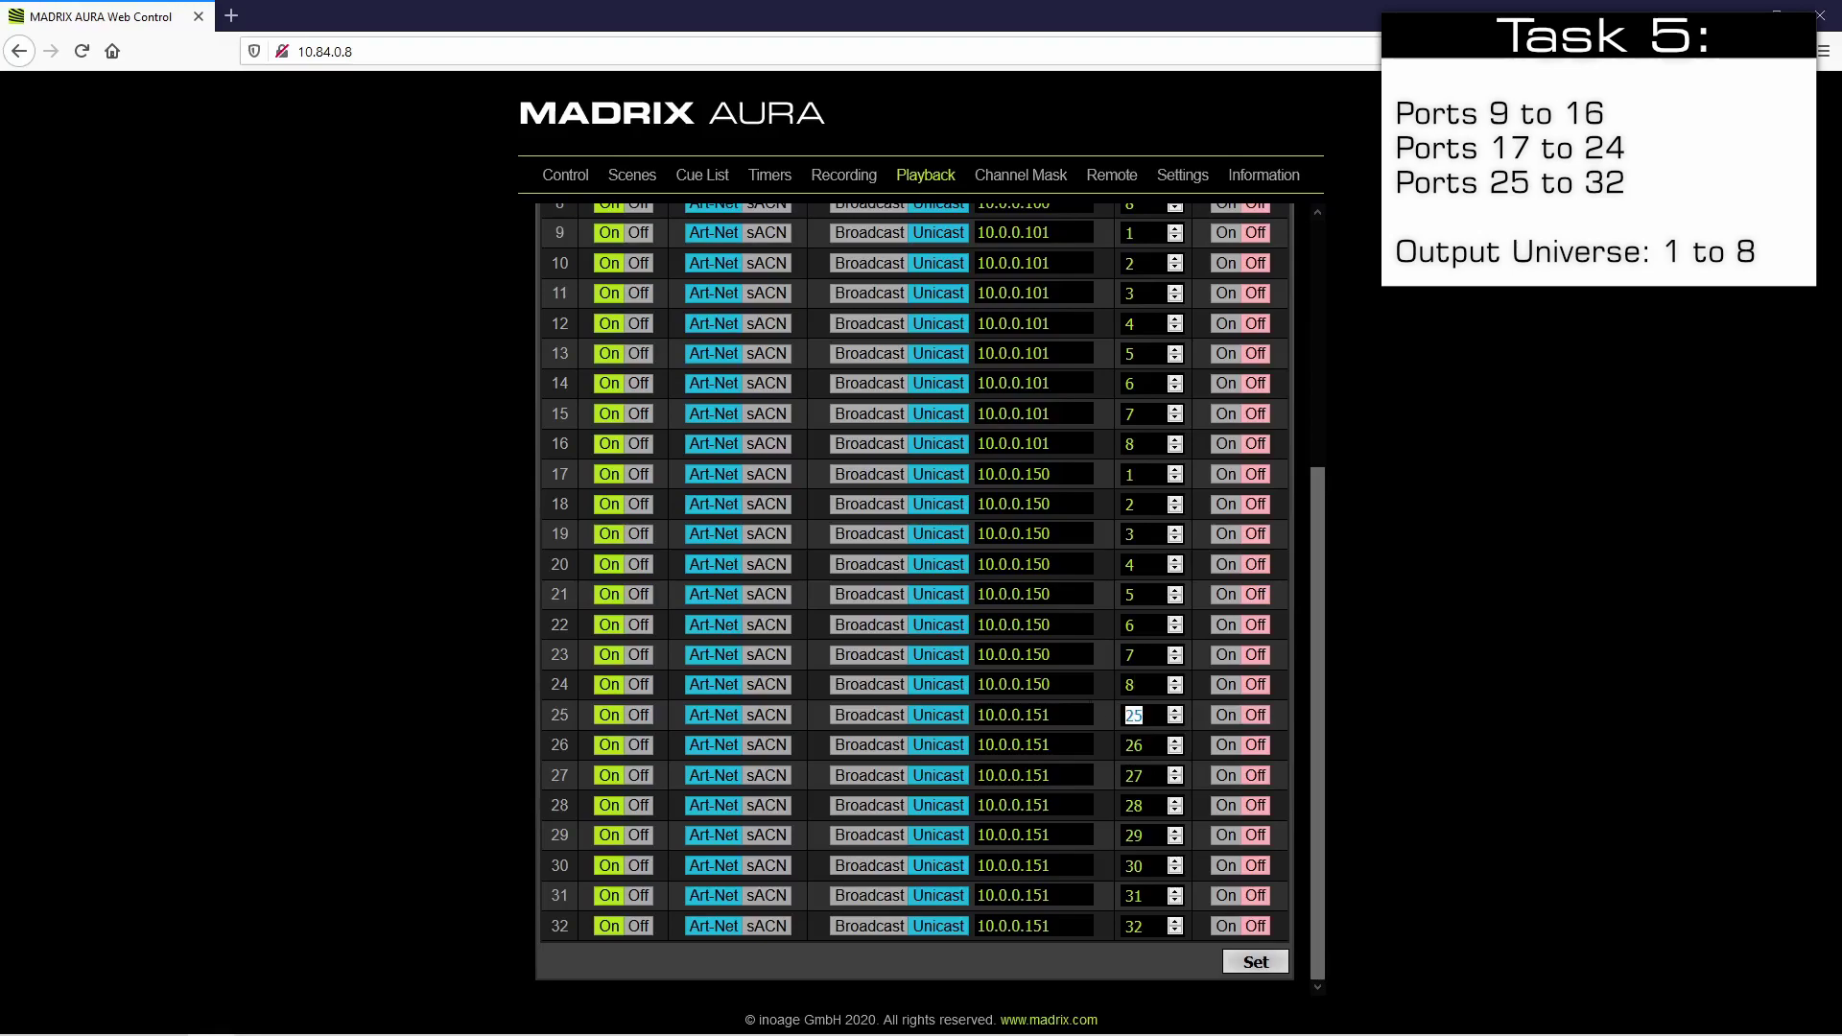
{"action": "type", "text": "1"}
{"action": "key", "text": "Tab"}
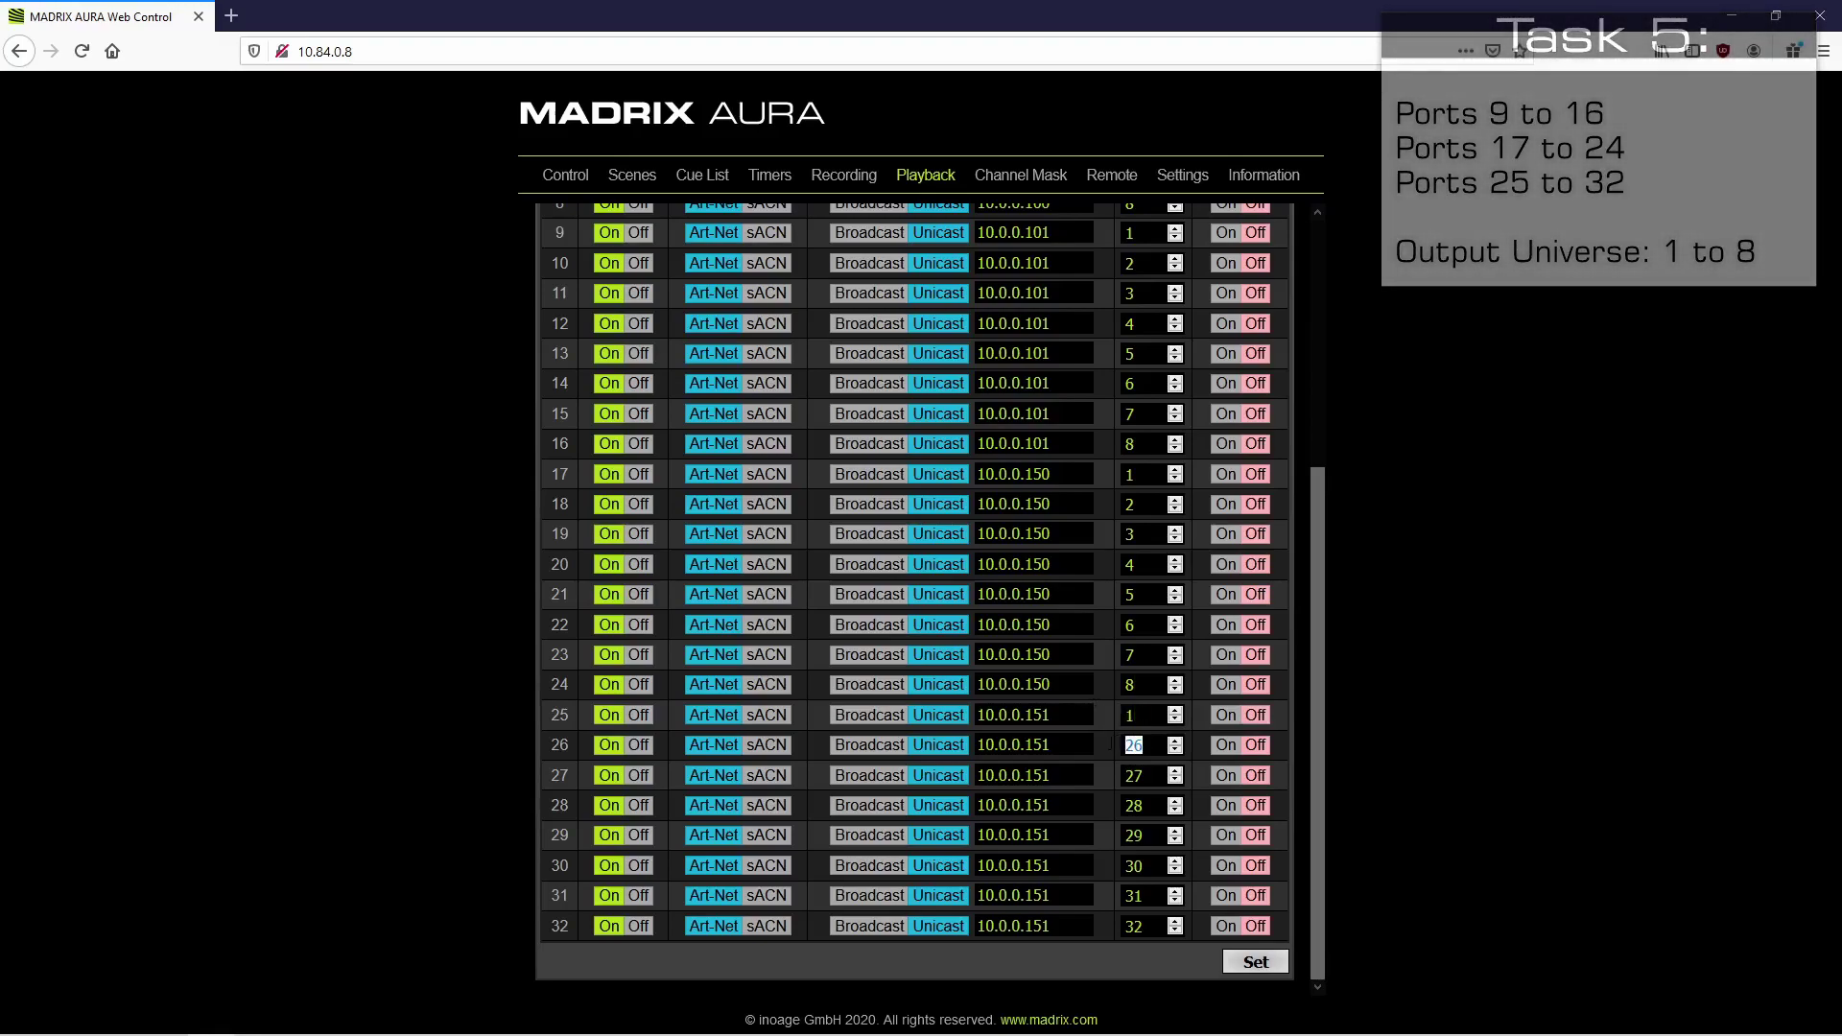
{"action": "type", "text": "2"}
{"action": "key", "text": "Tab"}
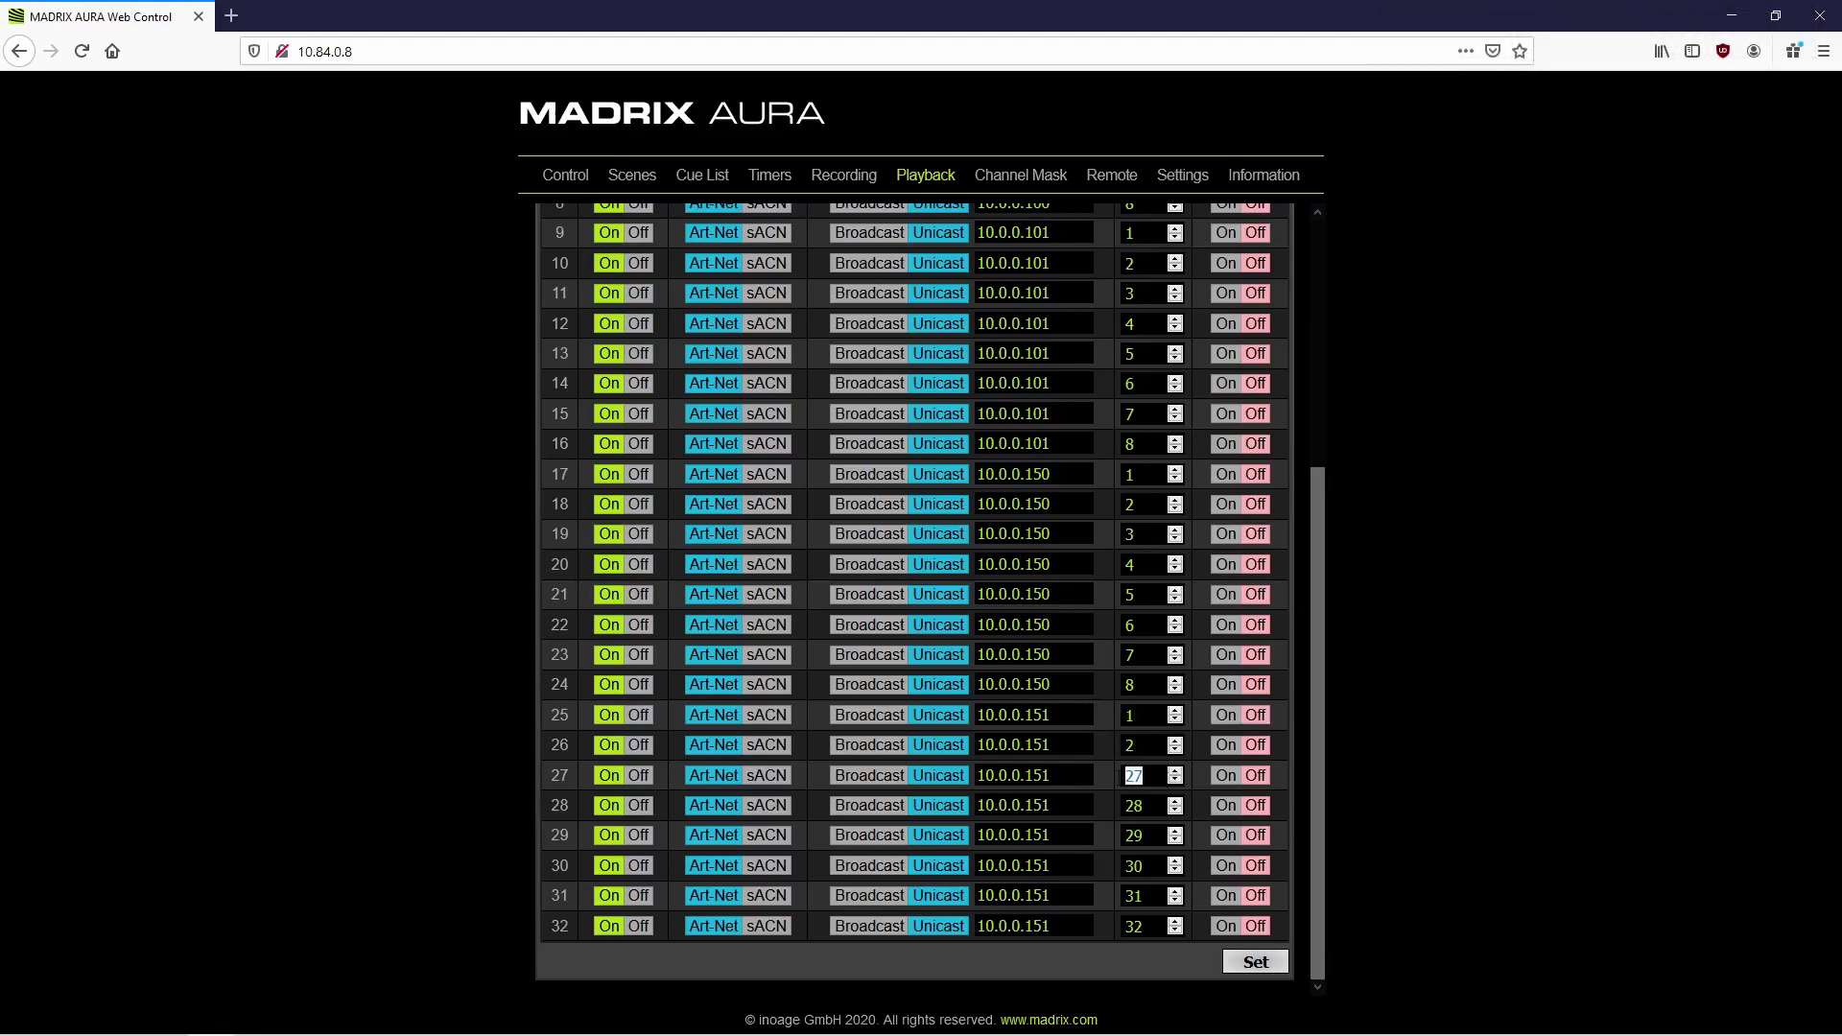
{"action": "type", "text": "3"}
{"action": "key", "text": "Tab"}
{"action": "type", "text": "4"}
{"action": "key", "text": "Tab"}
{"action": "type", "text": "5"}
{"action": "key", "text": "Tab"}
{"action": "type", "text": "6"}
{"action": "key", "text": "Tab"}
{"action": "type", "text": "7"}
{"action": "key", "text": "Tab"}
{"action": "type", "text": "8"}
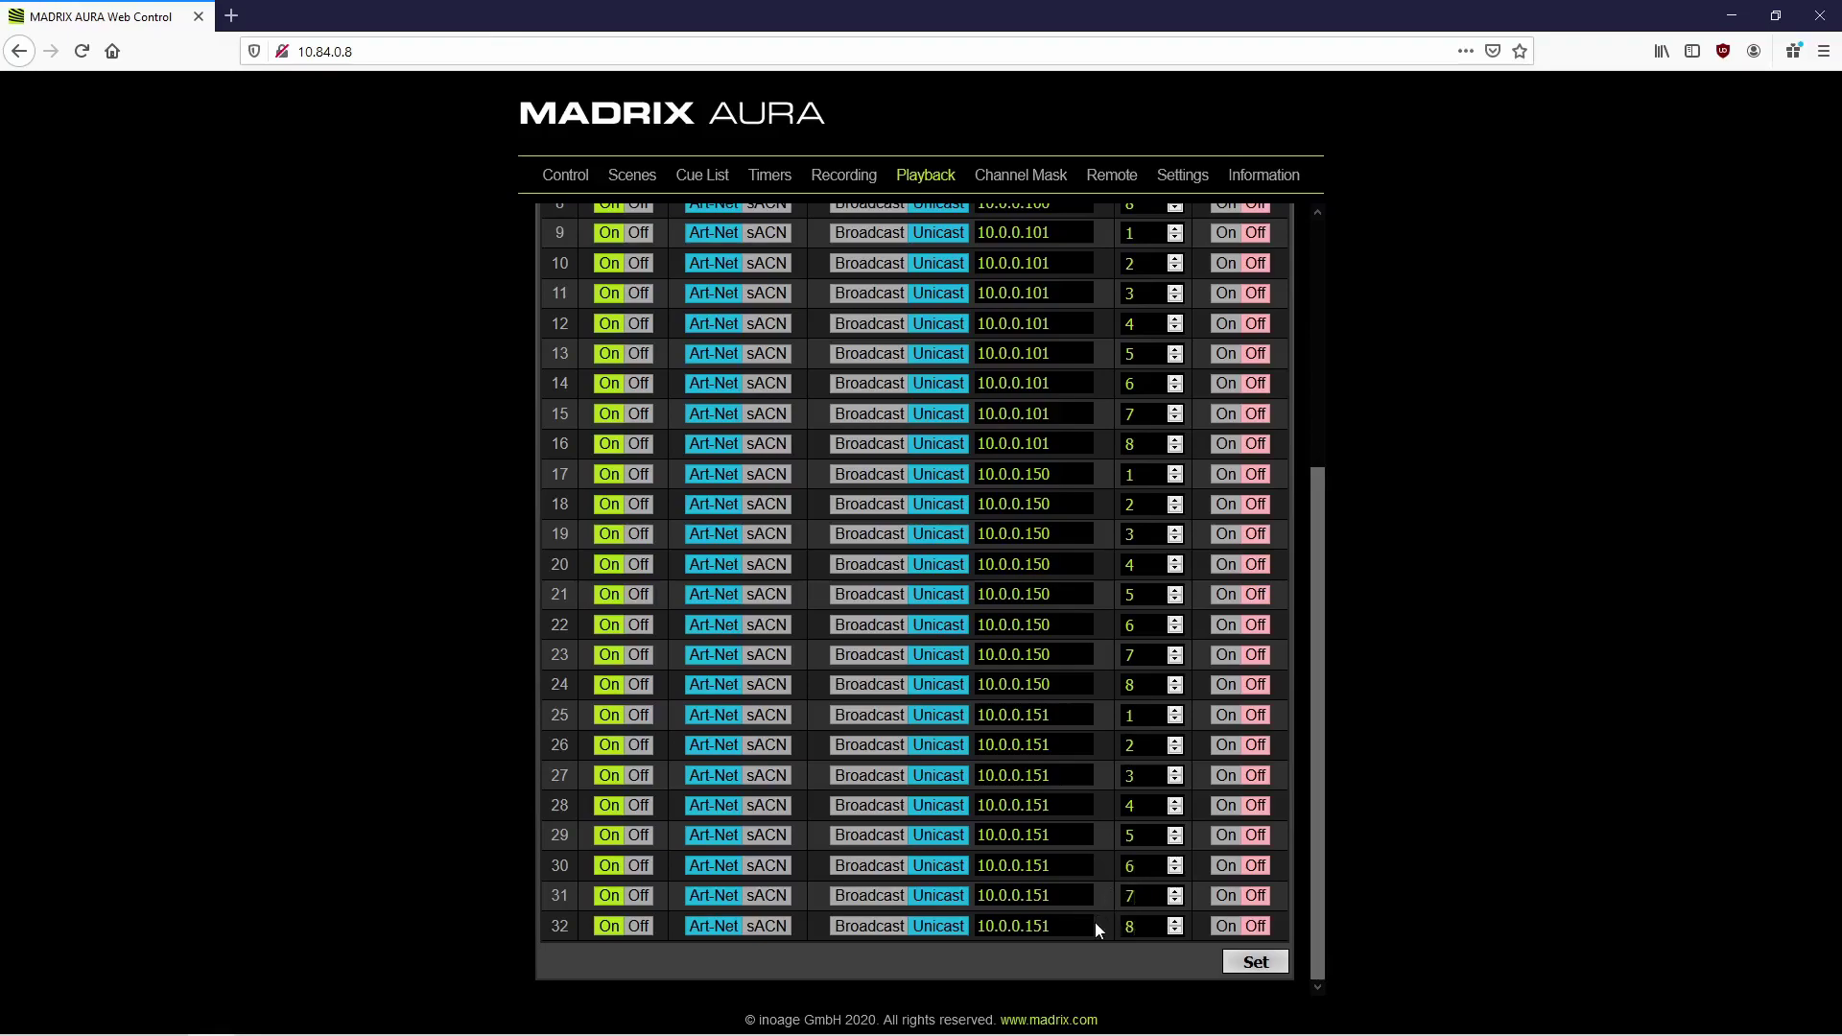
Apply the unicast addresses and universes with the Set button below the port table
{"action": "left_click", "coordinate": [1255, 961]}
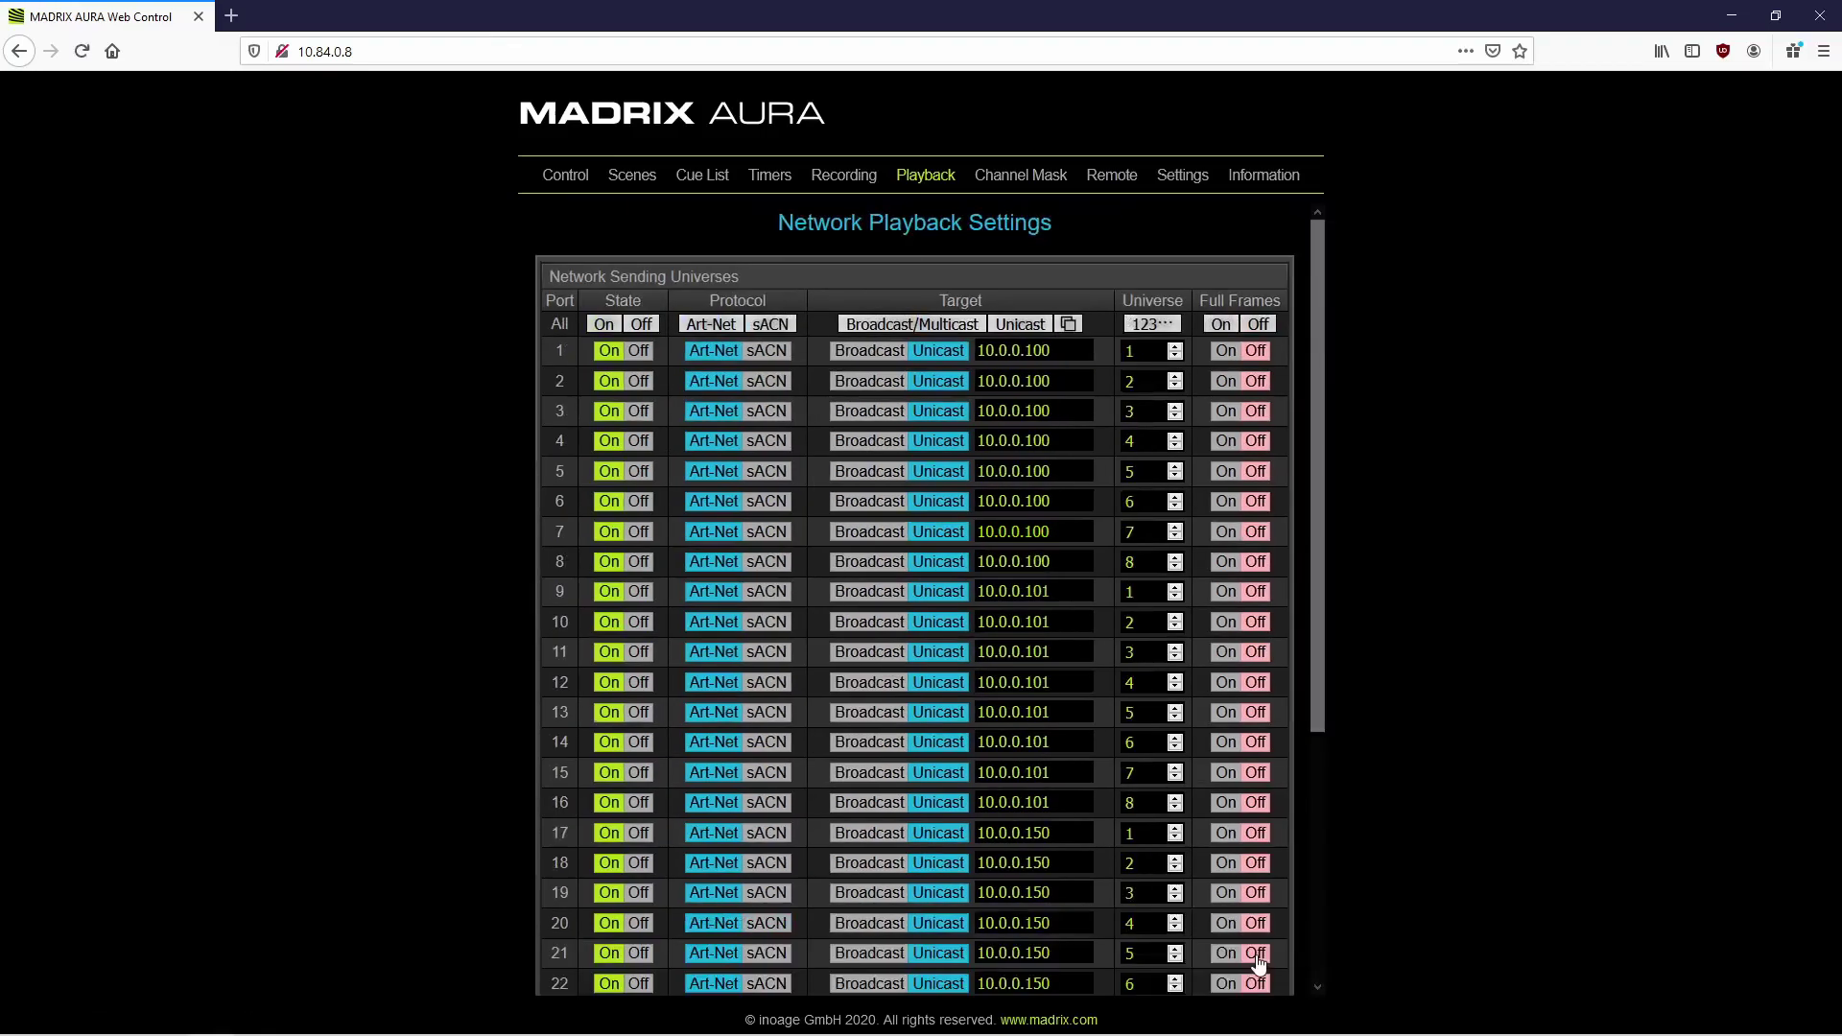